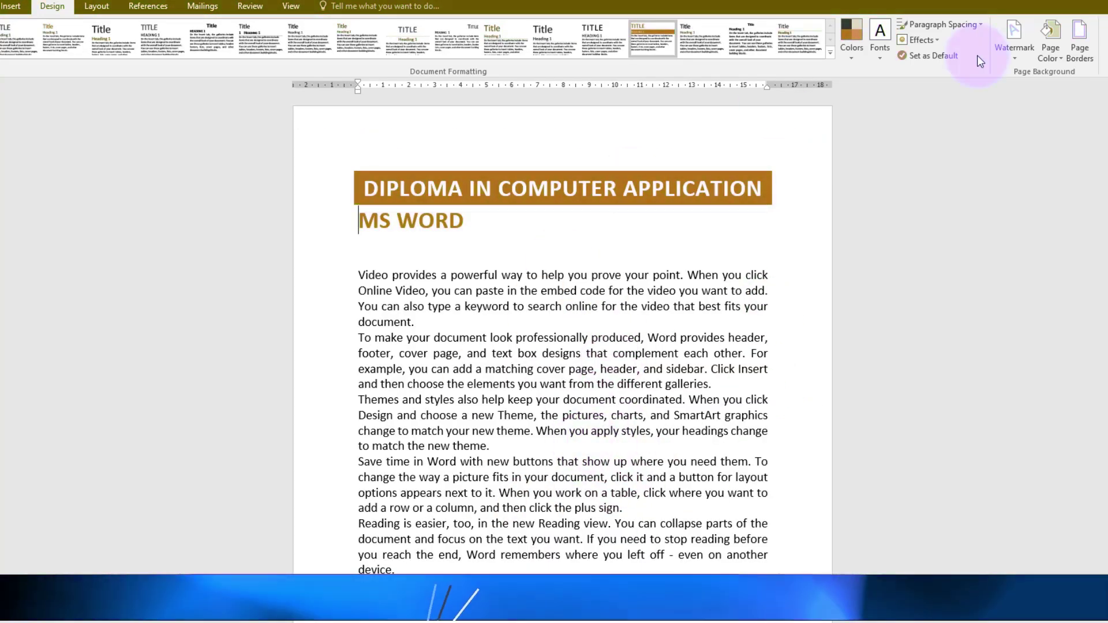
# Step: Add the built-in SAMPLE 1 watermark to the document
pyautogui.click(1014, 61)
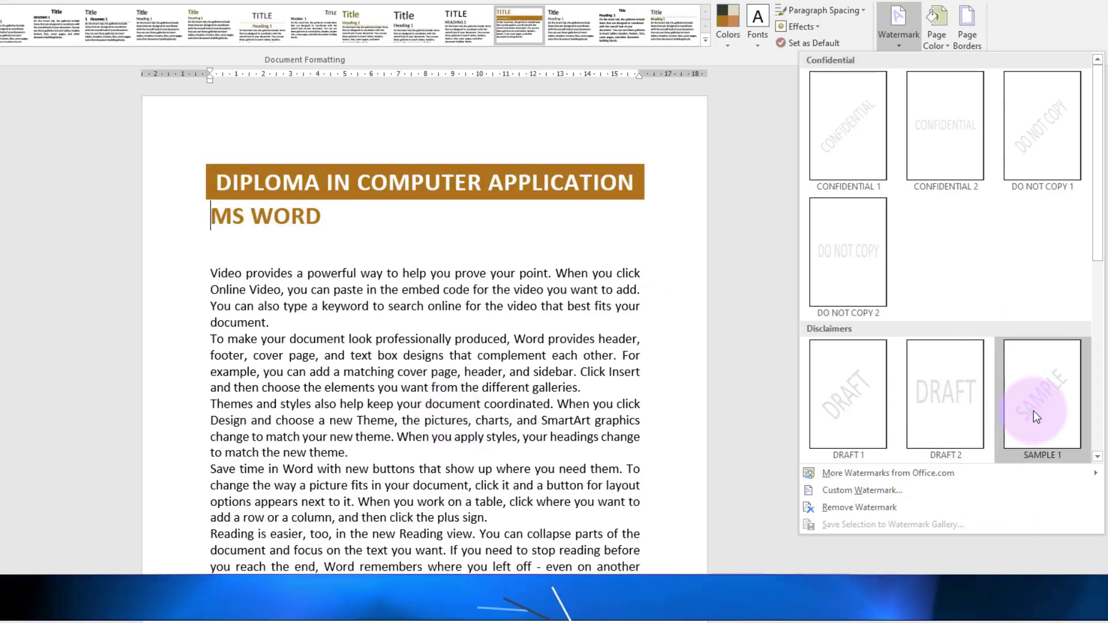
pyautogui.click(1028, 430)
pyautogui.scroll(-1, 483, 445)
pyautogui.scroll(-1, 483, 444)
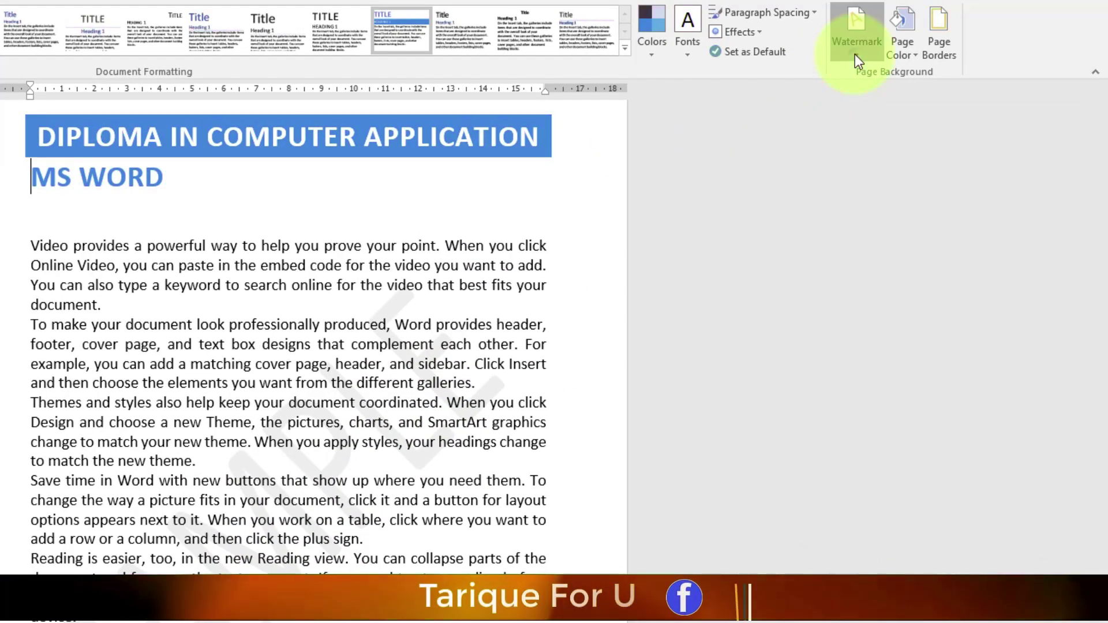
# Step: Remove the SAMPLE watermark by applying No watermark in the custom watermark settings
pyautogui.click(896, 45)
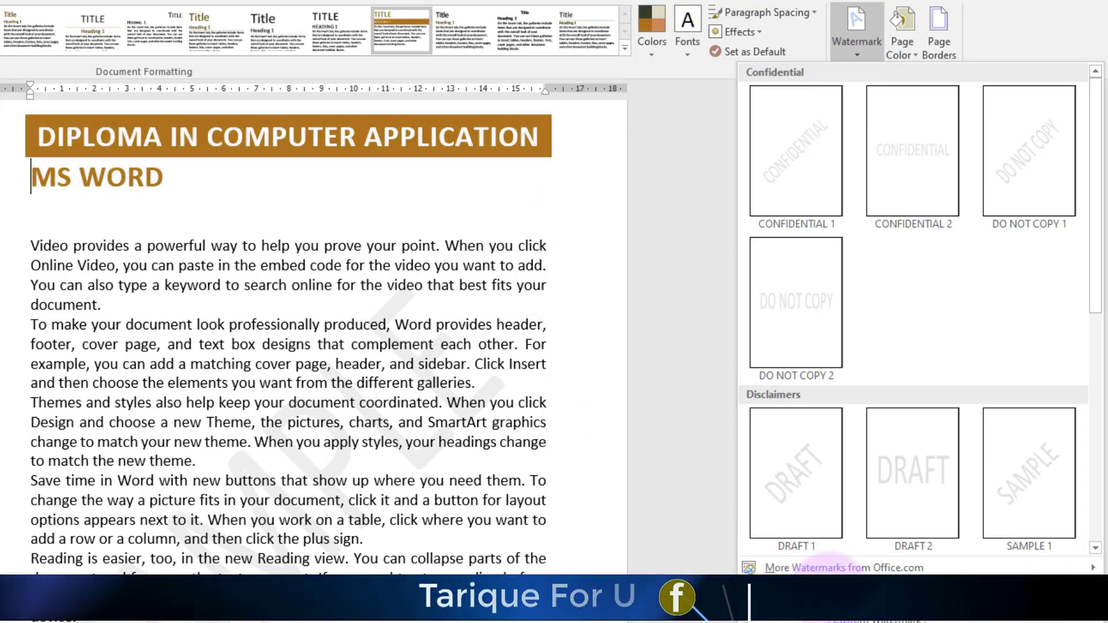
pyautogui.click(849, 619)
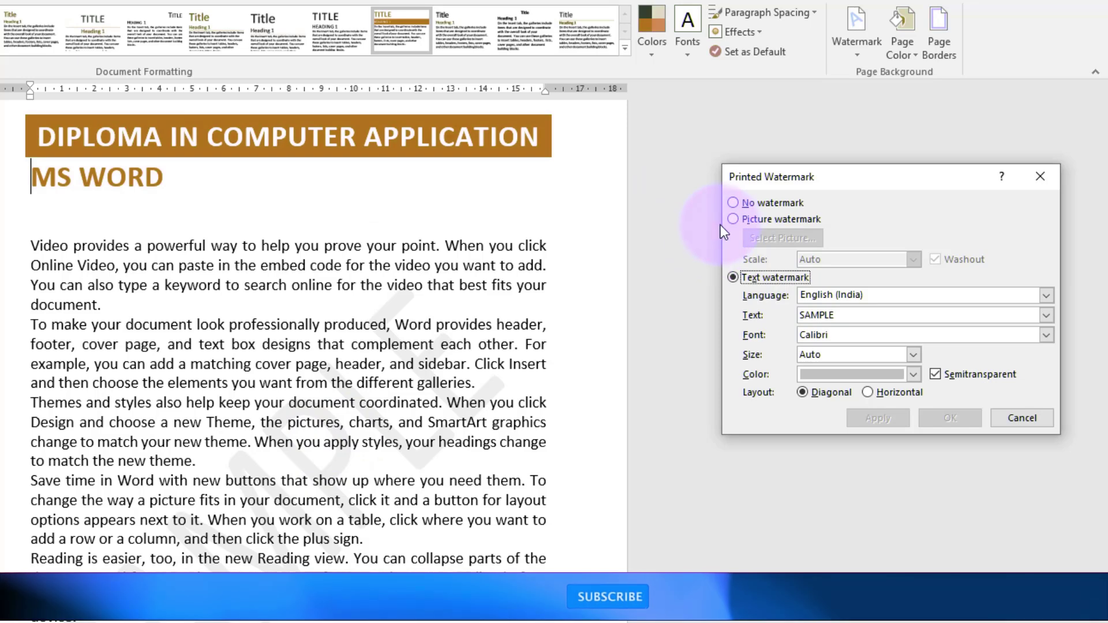
pyautogui.click(733, 203)
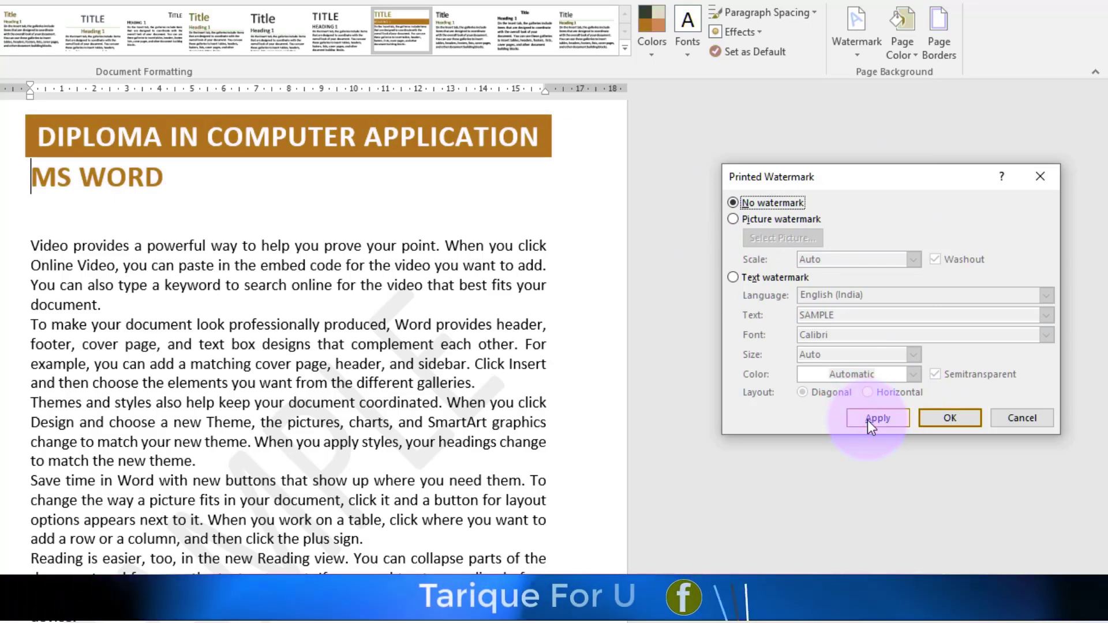
pyautogui.click(867, 419)
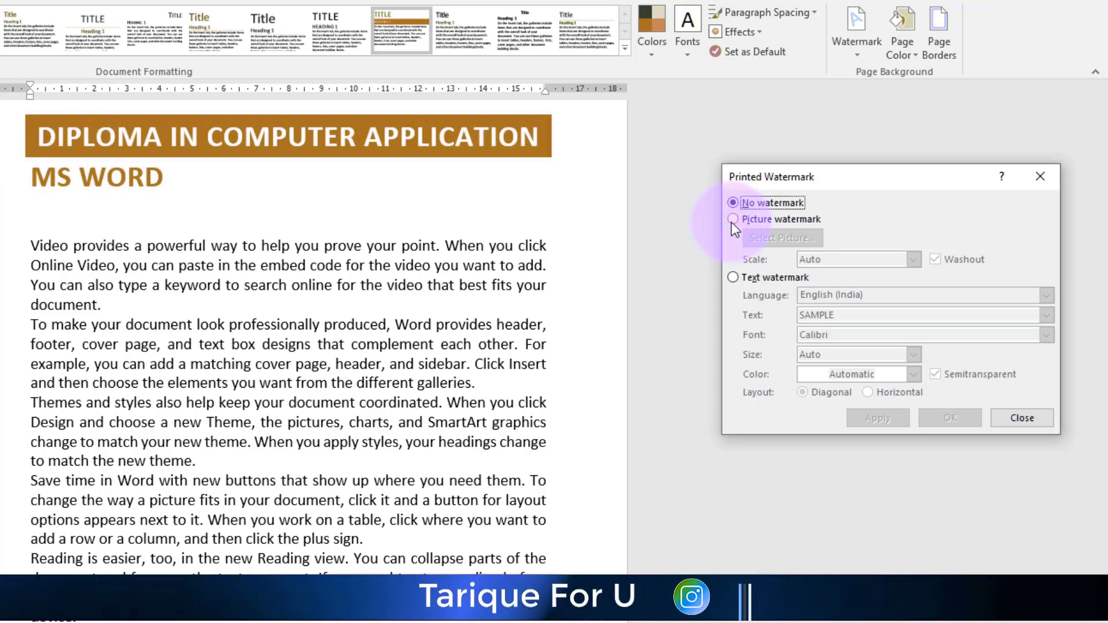
# Step: Apply a picture watermark using the "website icon" image file from the Editing (G:) drive
pyautogui.click(732, 223)
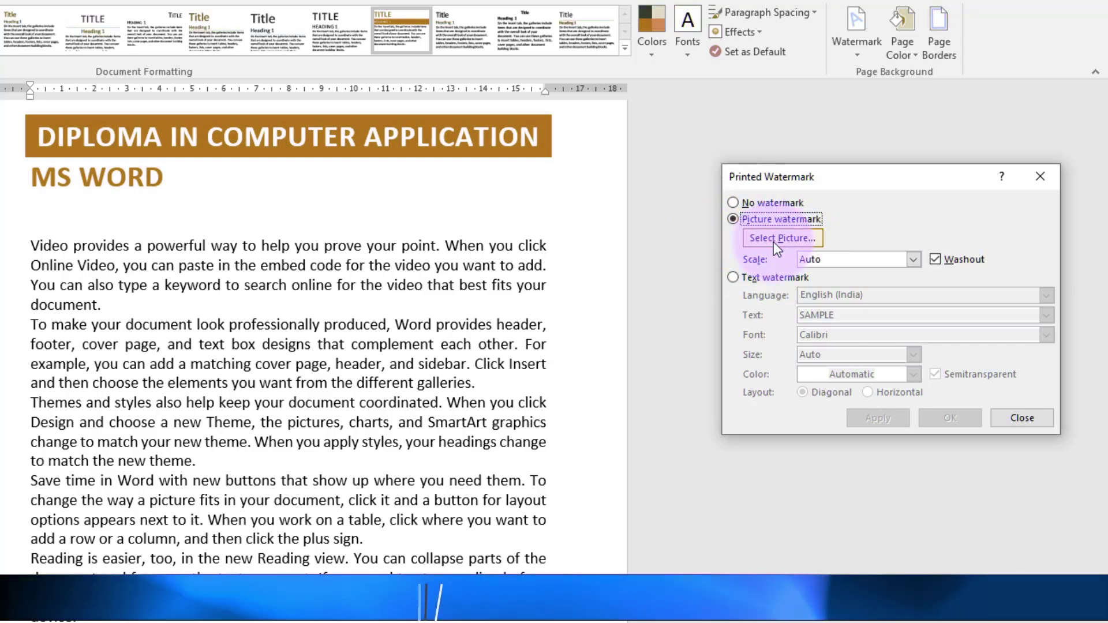
pyautogui.click(783, 239)
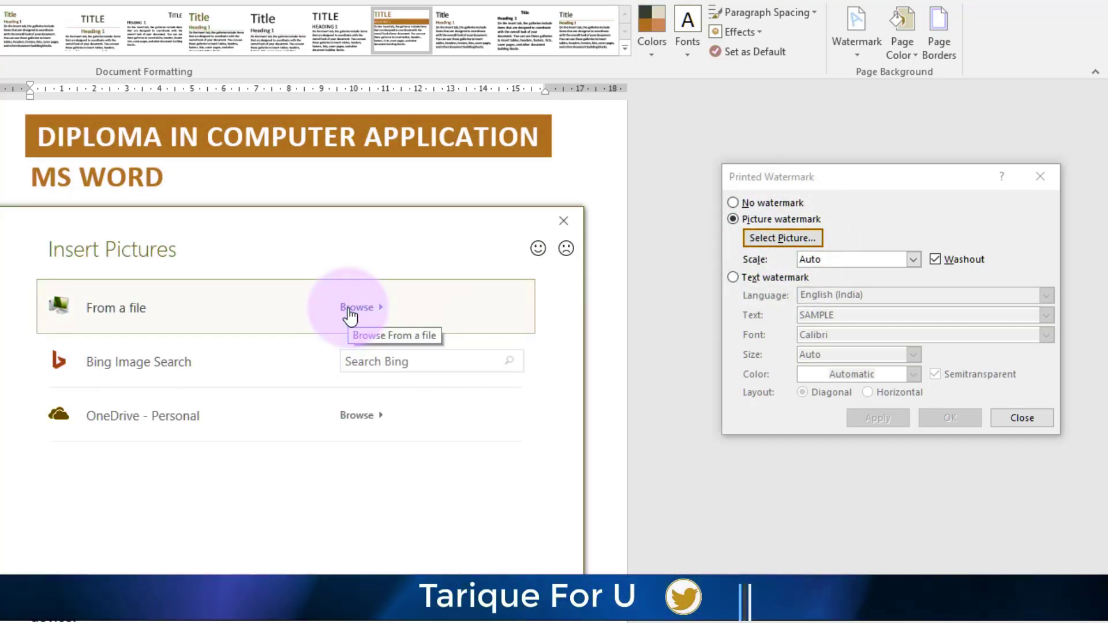
pyautogui.click(349, 312)
pyautogui.click(651, 441)
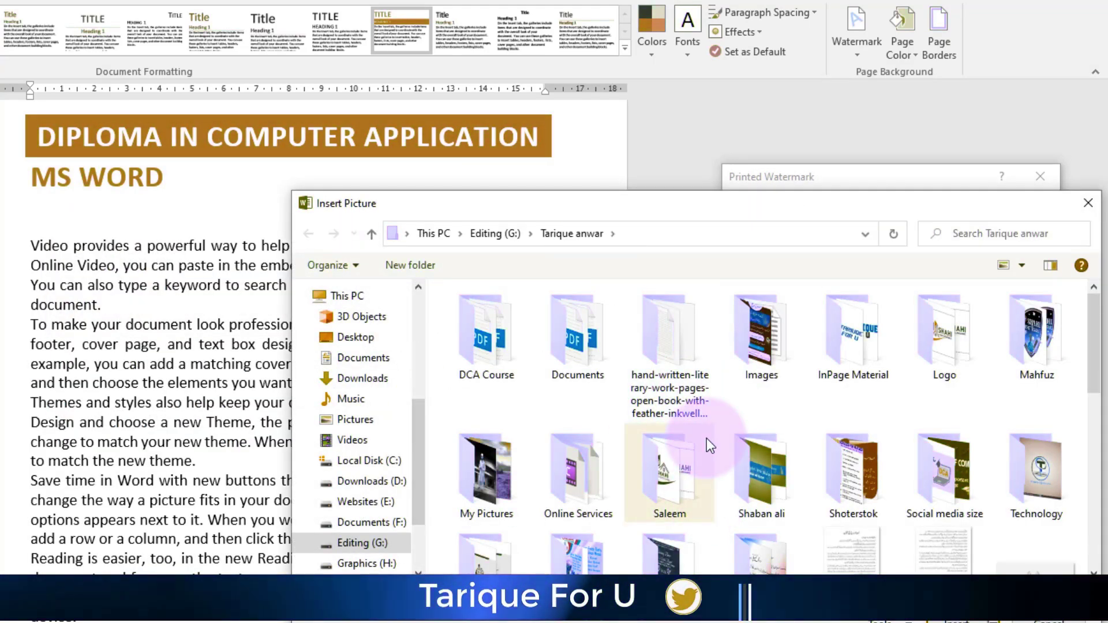
pyautogui.scroll(-6, 706, 438)
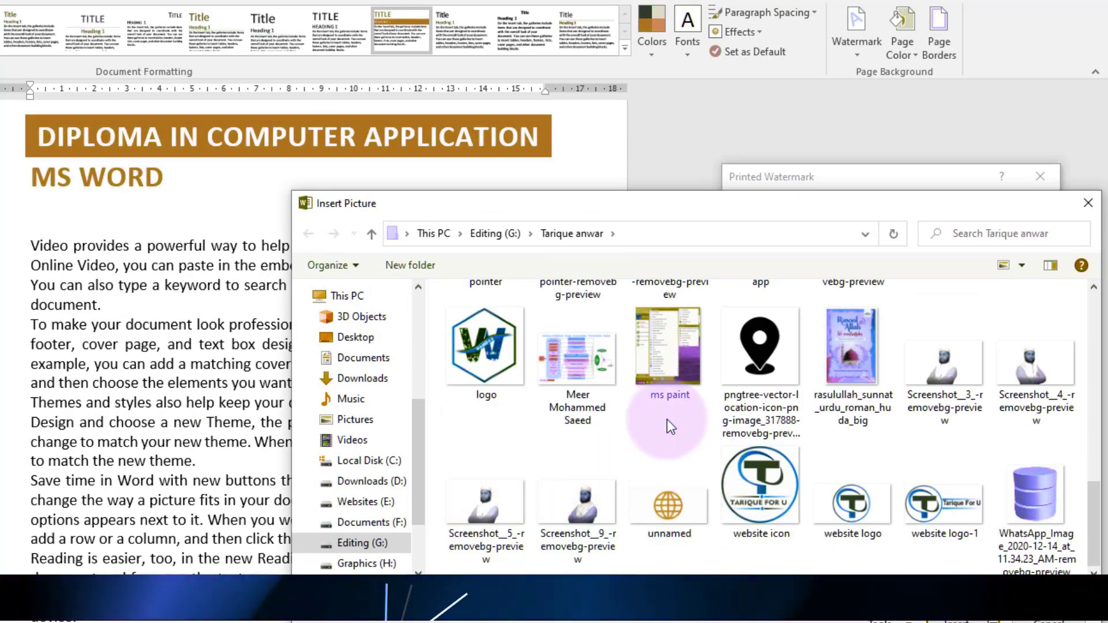
pyautogui.scroll(6, 653, 452)
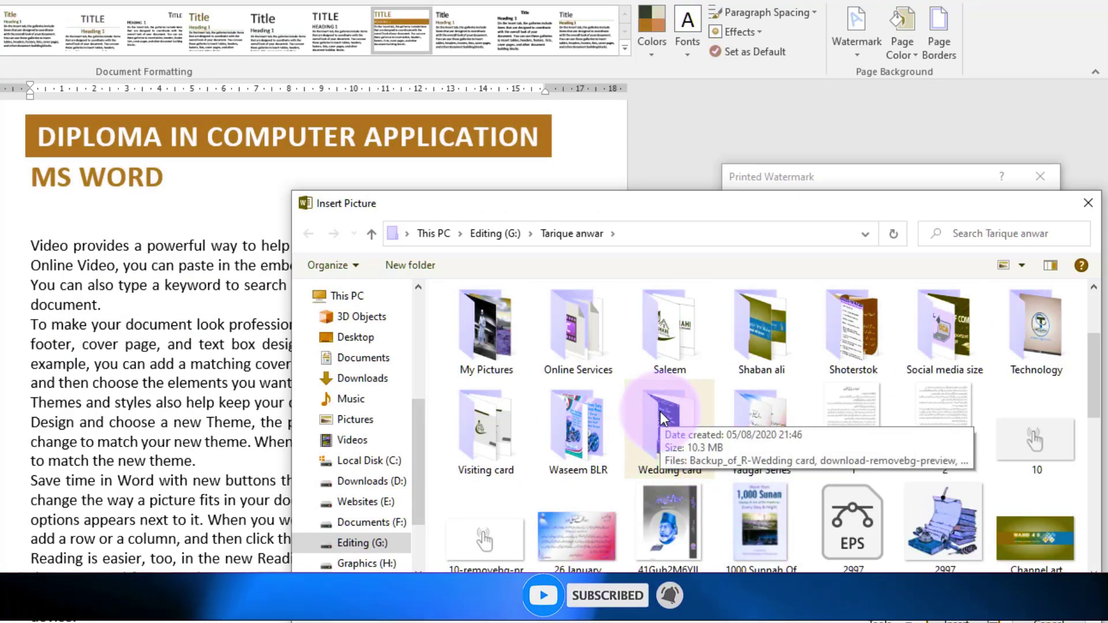
pyautogui.scroll(-6, 794, 435)
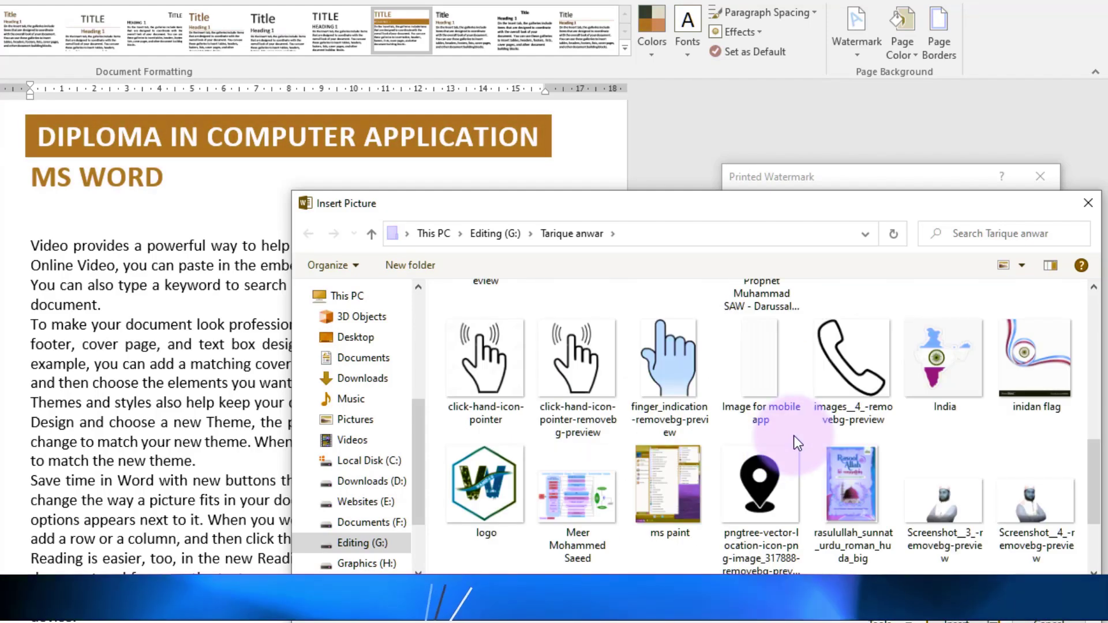
pyautogui.scroll(-2, 795, 435)
pyautogui.click(768, 486)
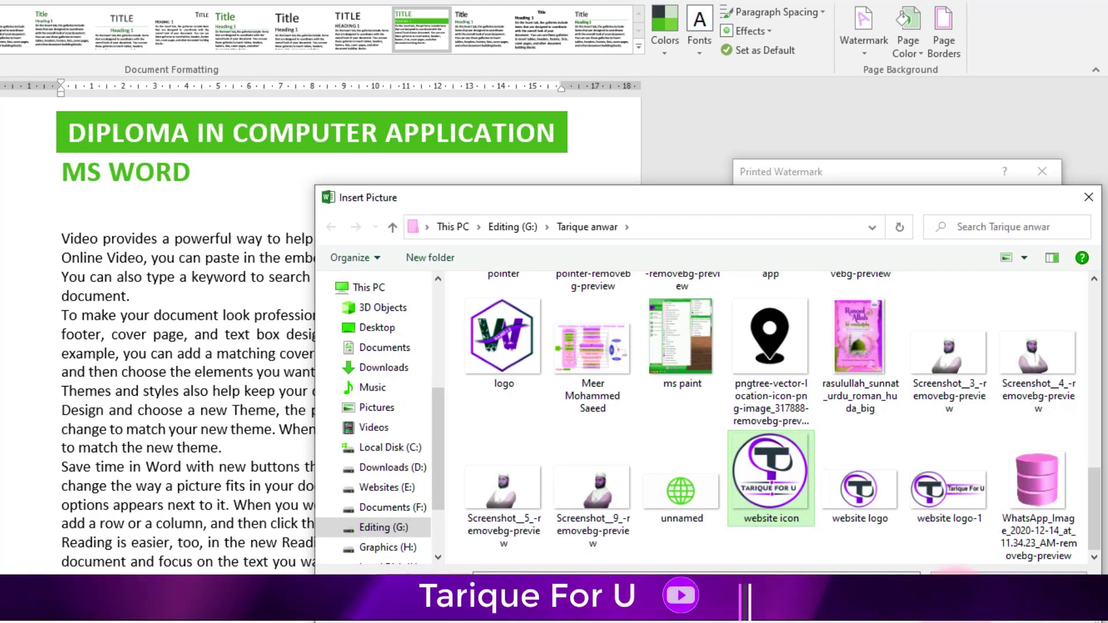
pyautogui.click(956, 621)
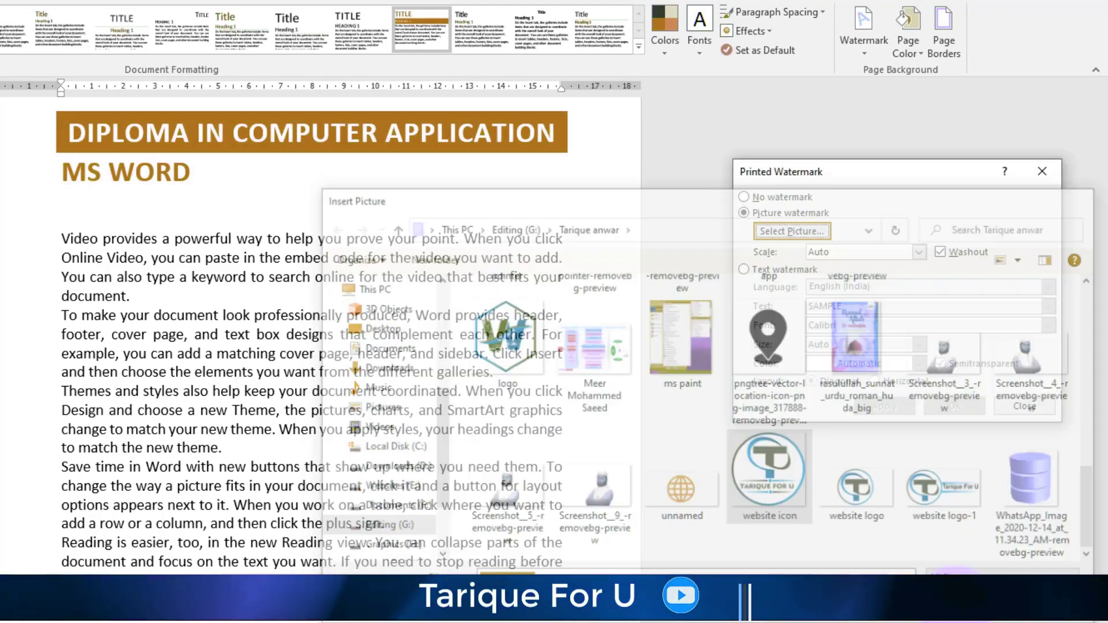
pyautogui.click(892, 409)
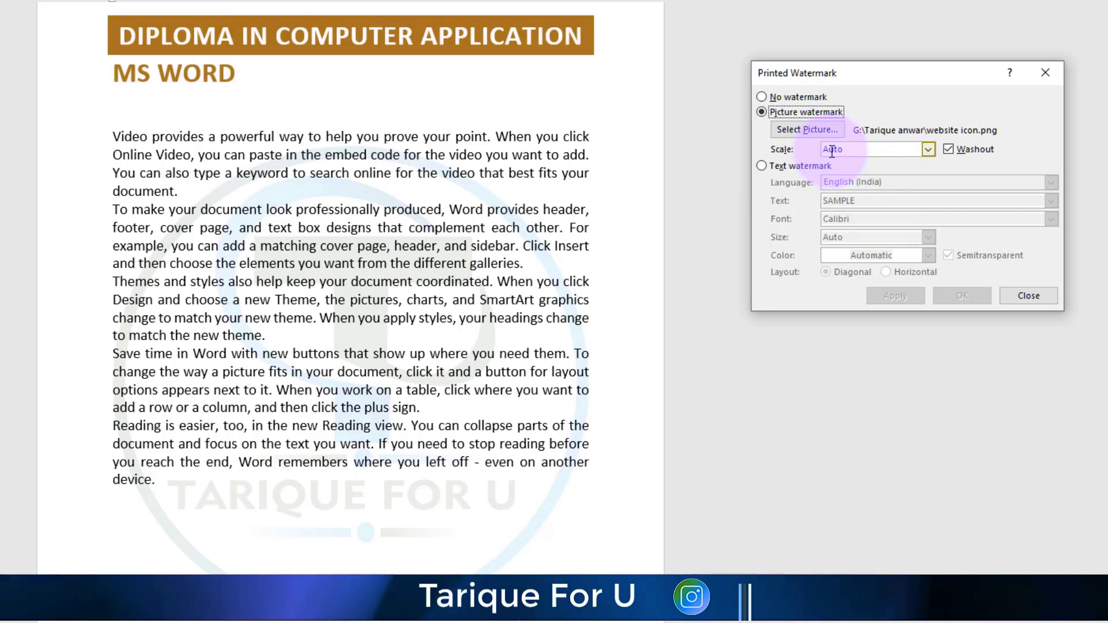
# Step: Set the picture watermark's scale to 200% and apply it
pyautogui.click(927, 151)
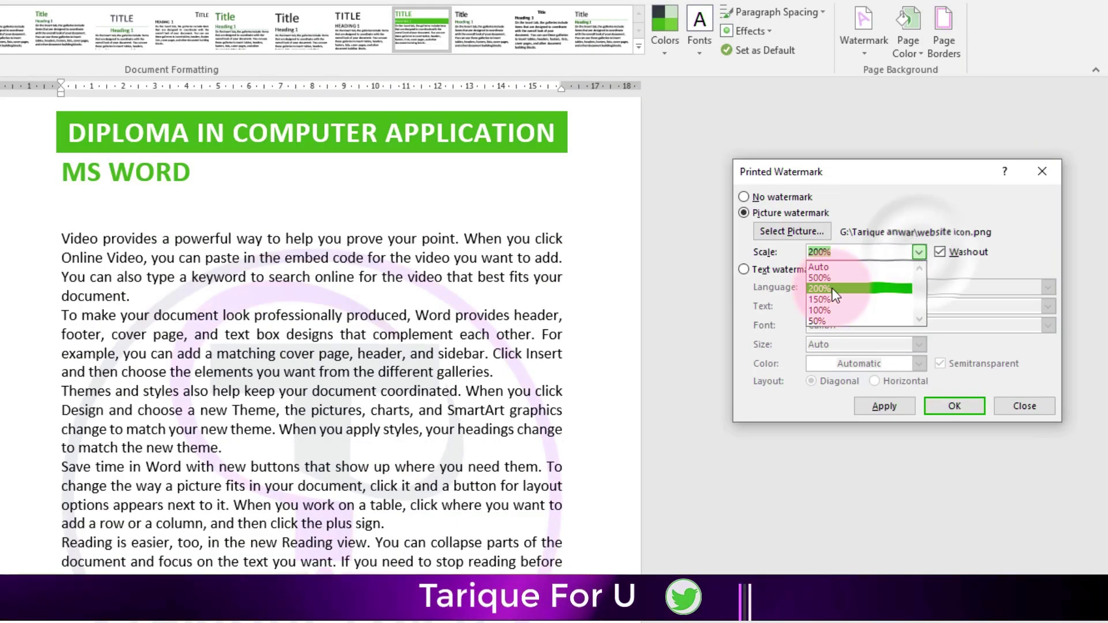
pyautogui.click(845, 183)
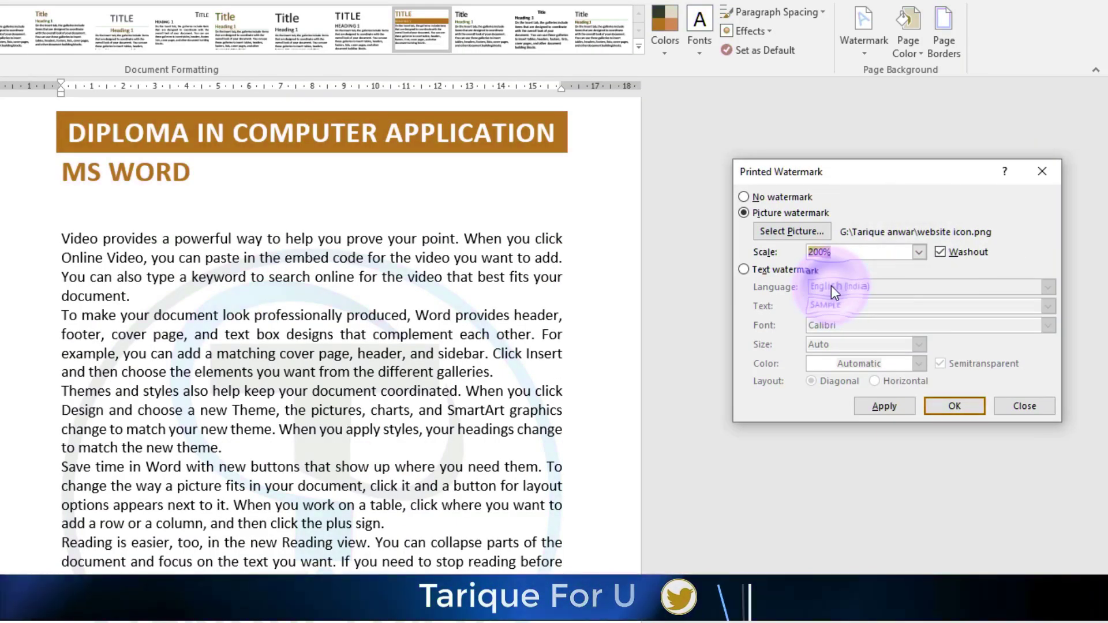
pyautogui.click(878, 405)
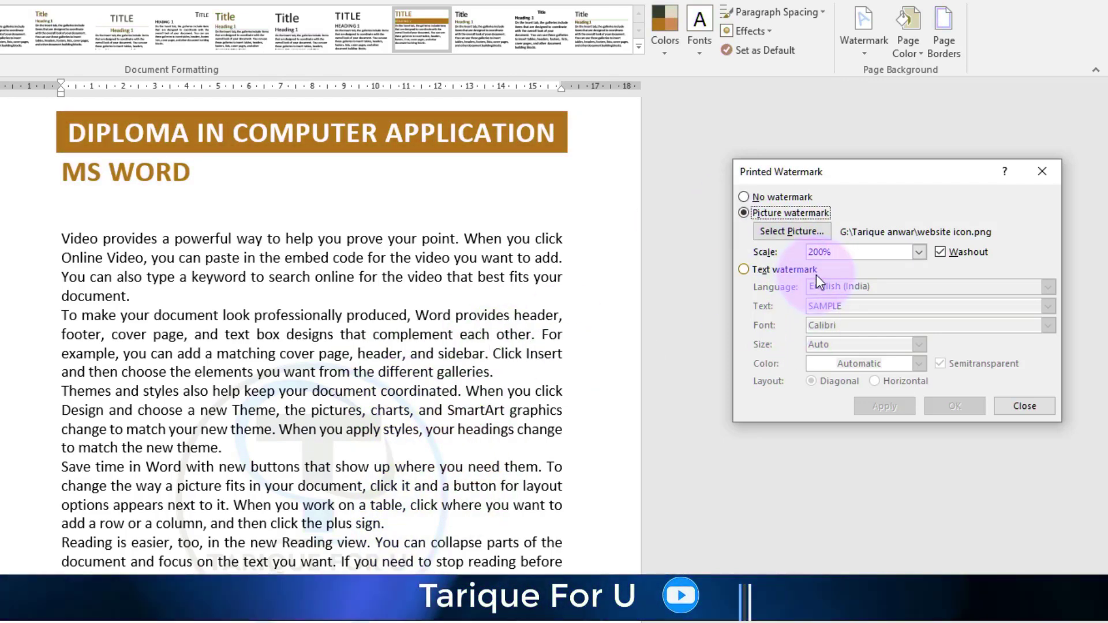
# Step: Set the picture watermark's scale to a custom value of 300 and apply it
pyautogui.click(914, 252)
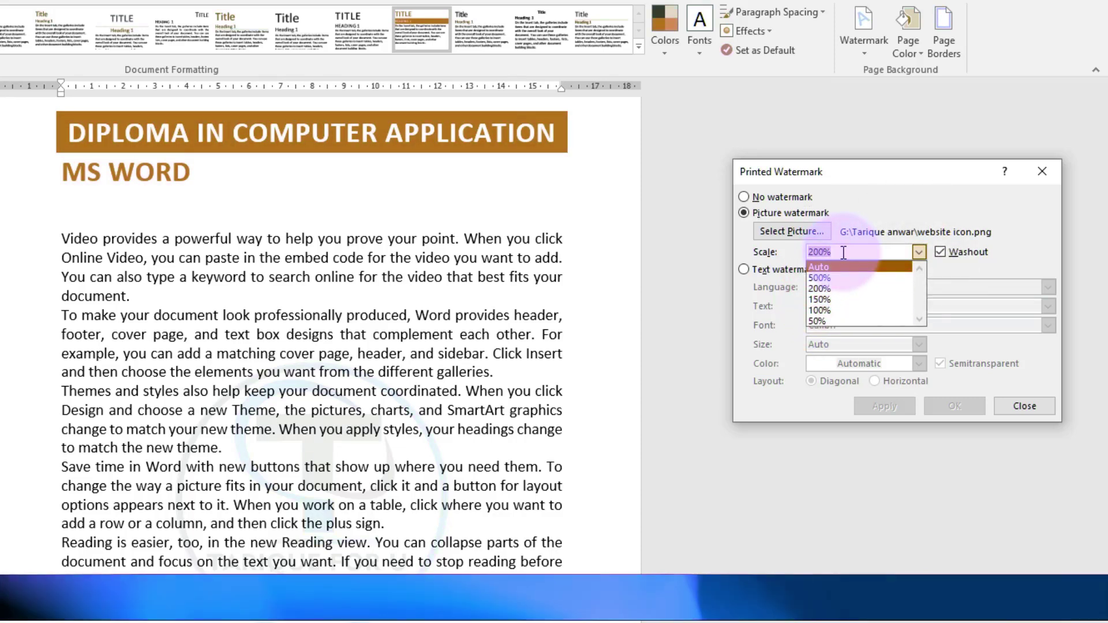
pyautogui.click(824, 268)
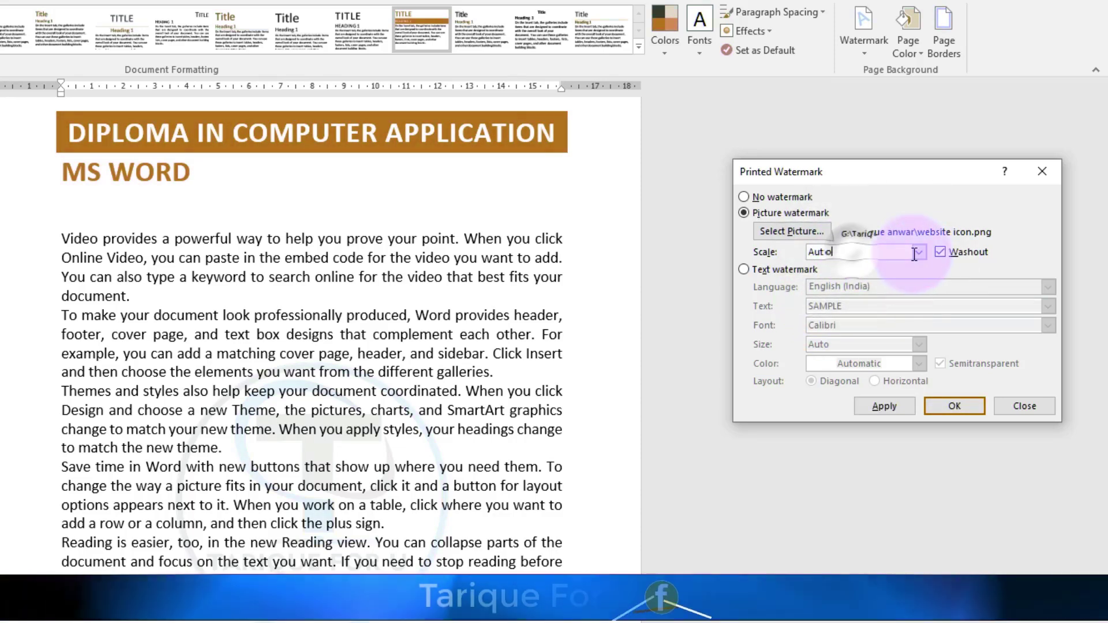
pyautogui.write('200%')
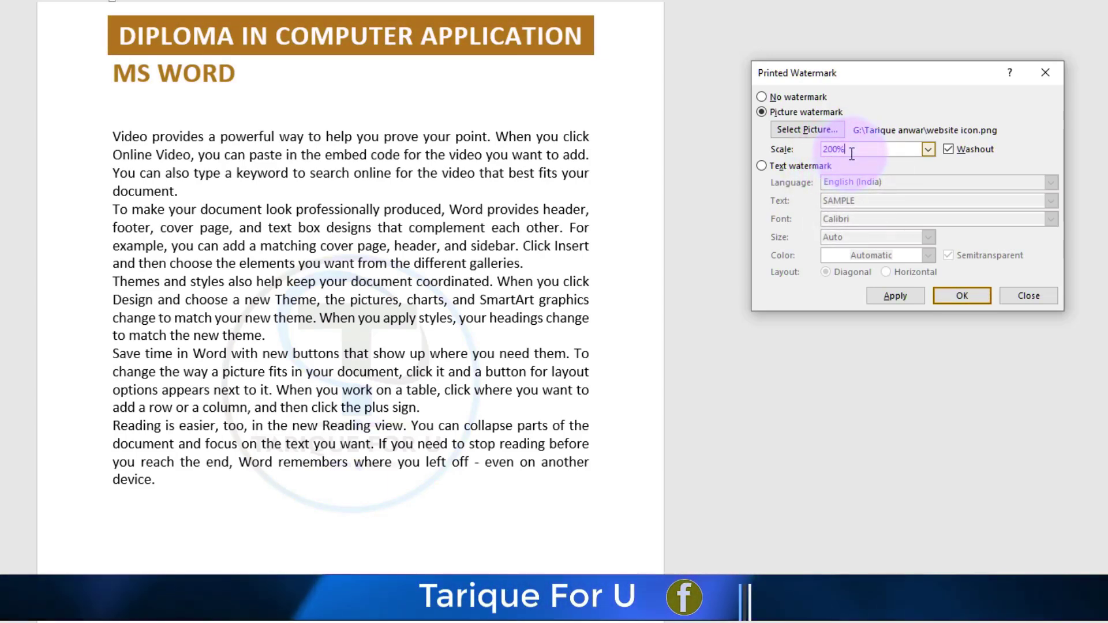
pyautogui.doubleClick(823, 149)
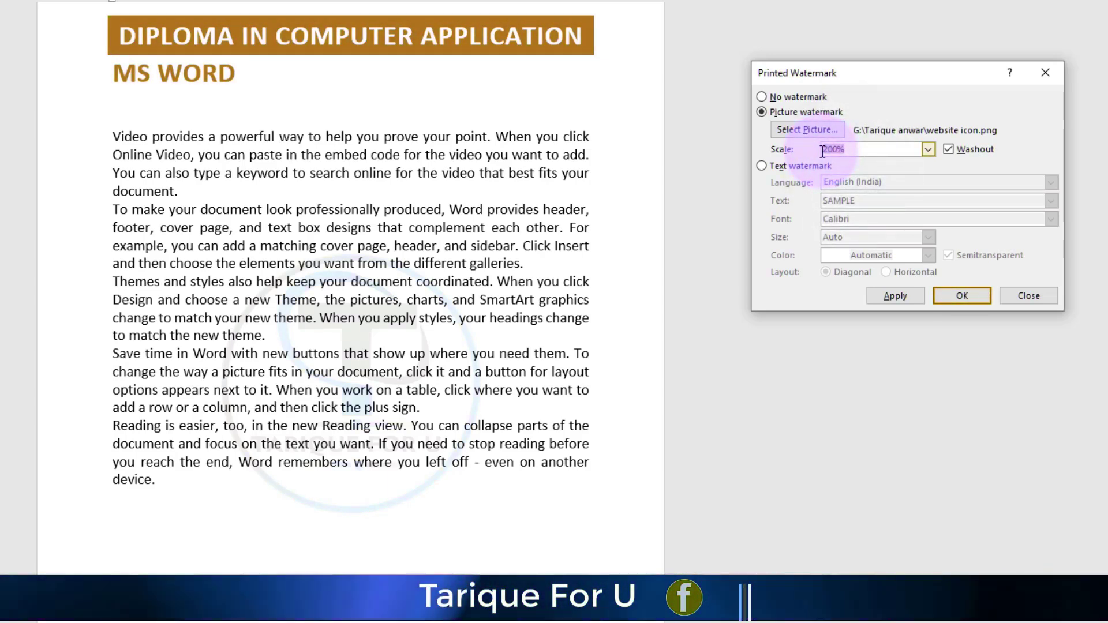
pyautogui.write('300')
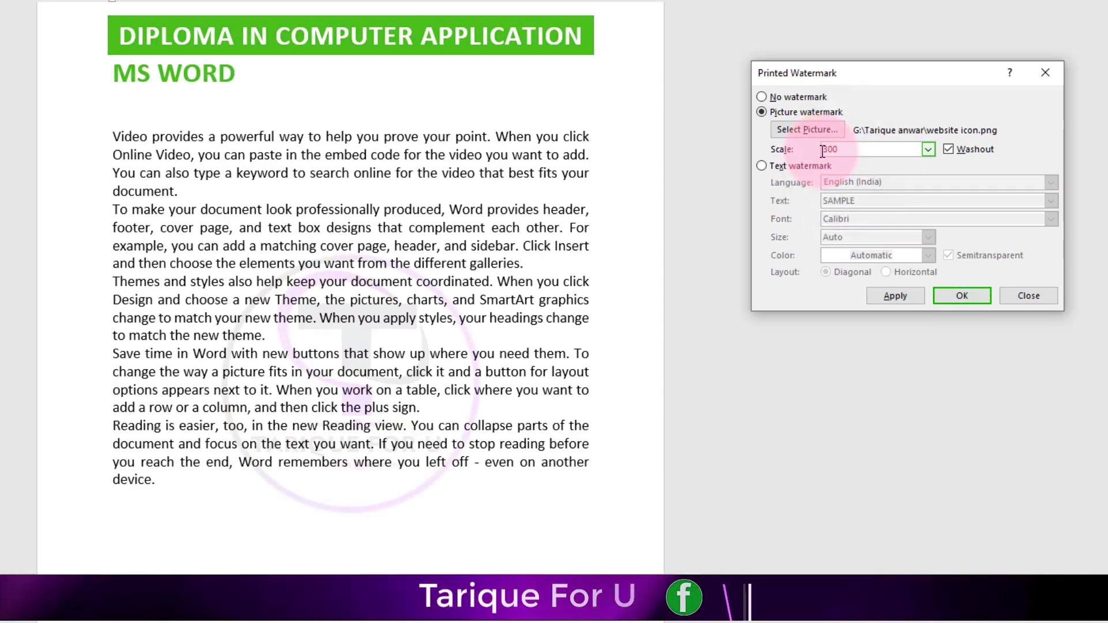
pyautogui.click(897, 296)
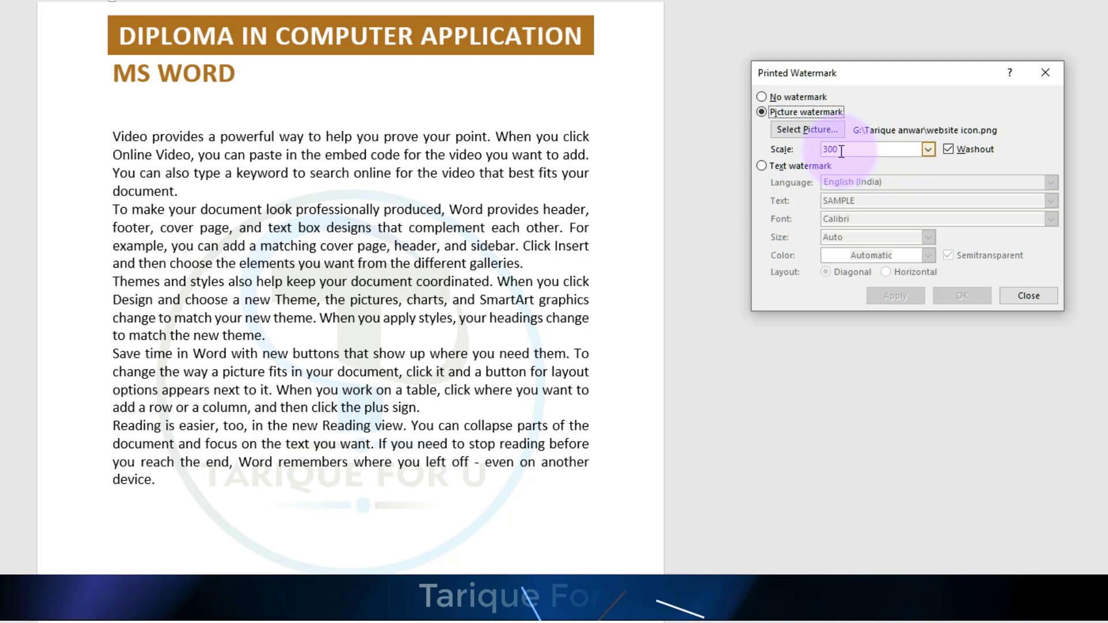
# Step: Apply the picture watermark with Washout turned off, and reapply it with Washout turned back on
pyautogui.click(928, 150)
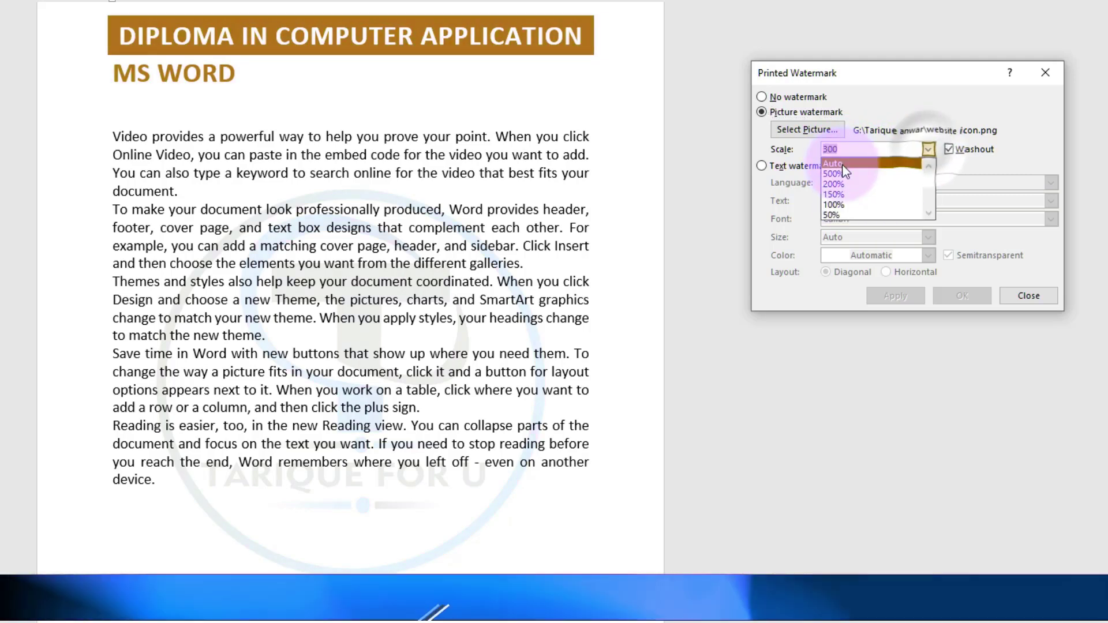
pyautogui.click(927, 150)
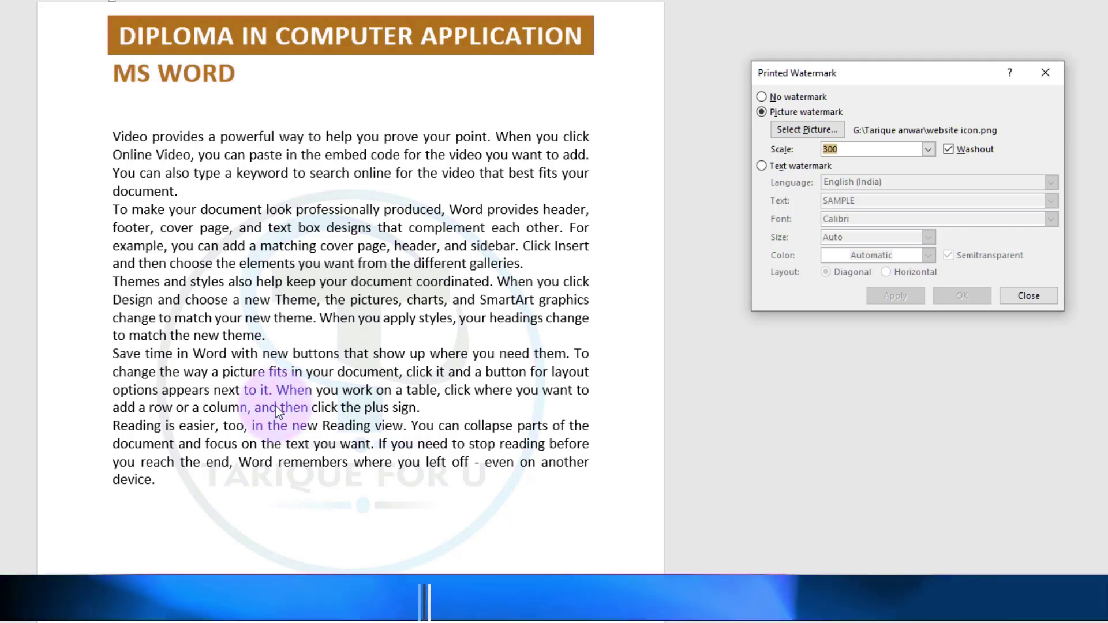
pyautogui.click(949, 150)
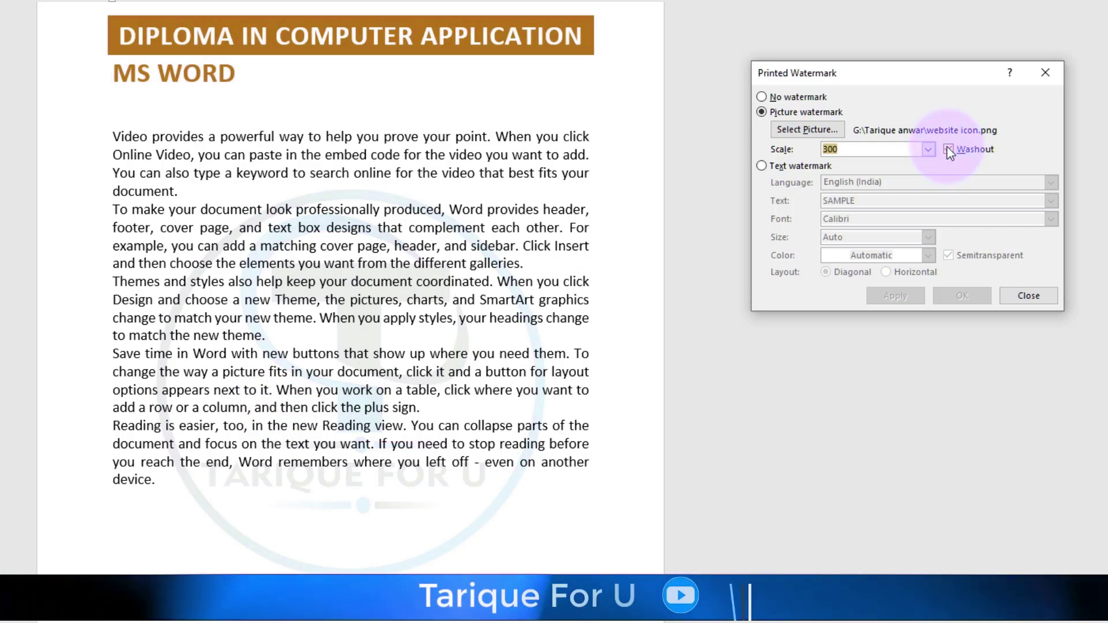
pyautogui.click(896, 297)
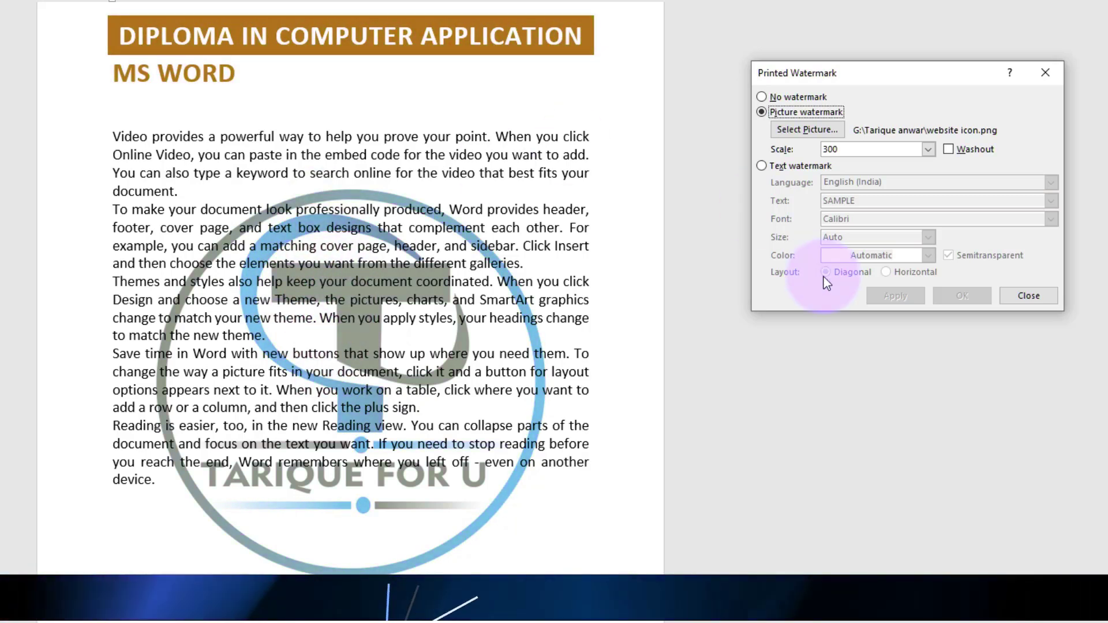
pyautogui.click(950, 152)
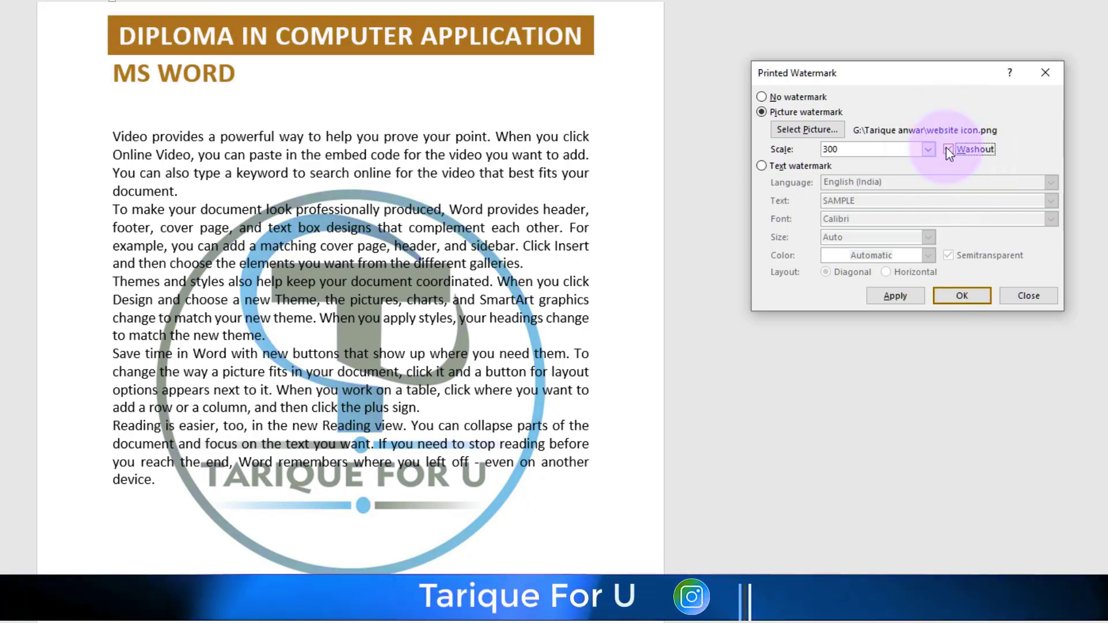
pyautogui.click(899, 300)
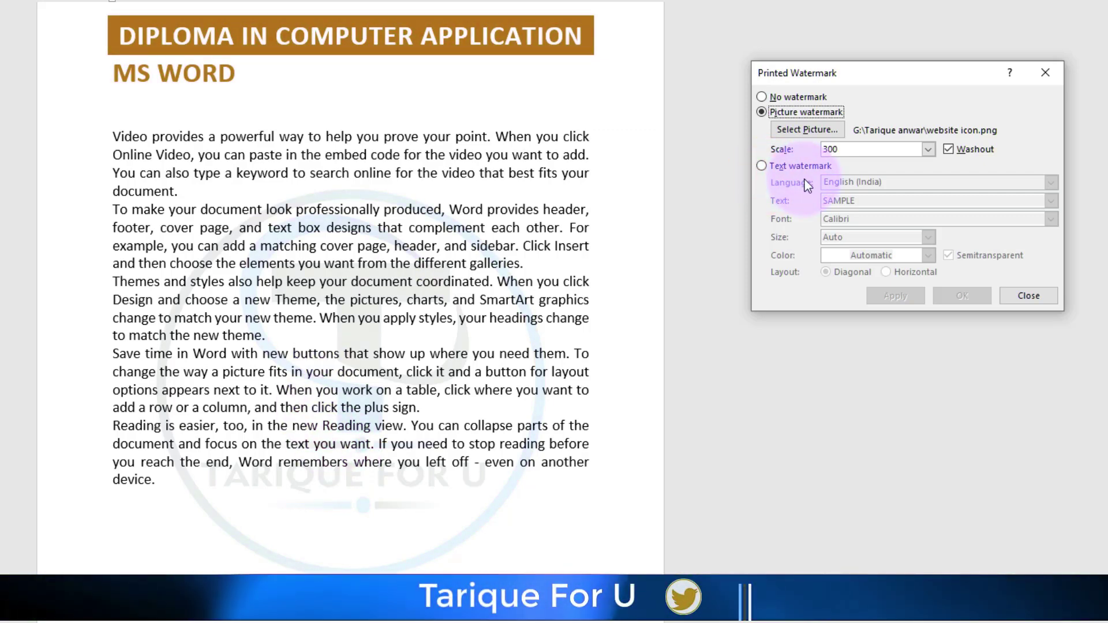
# Step: Remove the picture watermark from the document by applying the No watermark option
pyautogui.click(762, 166)
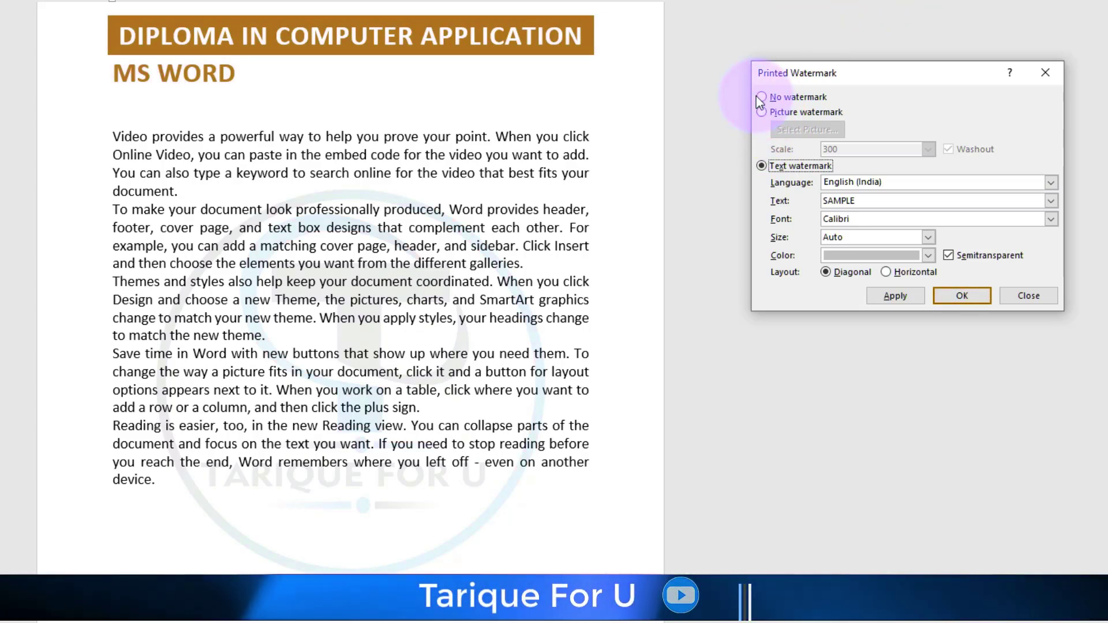
pyautogui.click(761, 97)
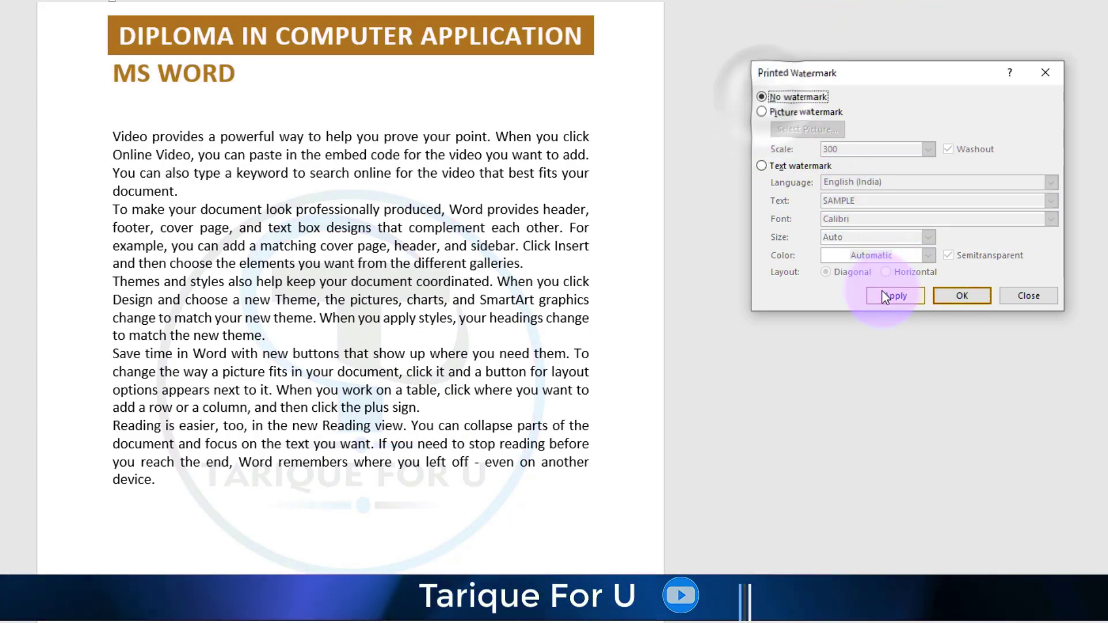
pyautogui.click(908, 301)
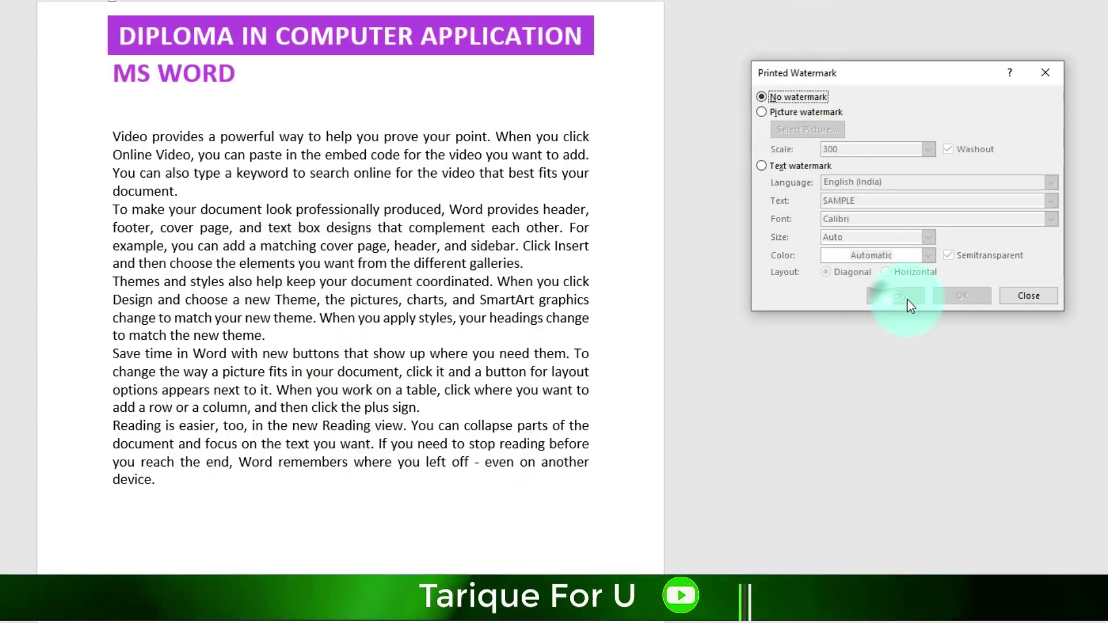
# Step: Switch to a text watermark and look through the available languages, keeping English (India)
pyautogui.click(762, 167)
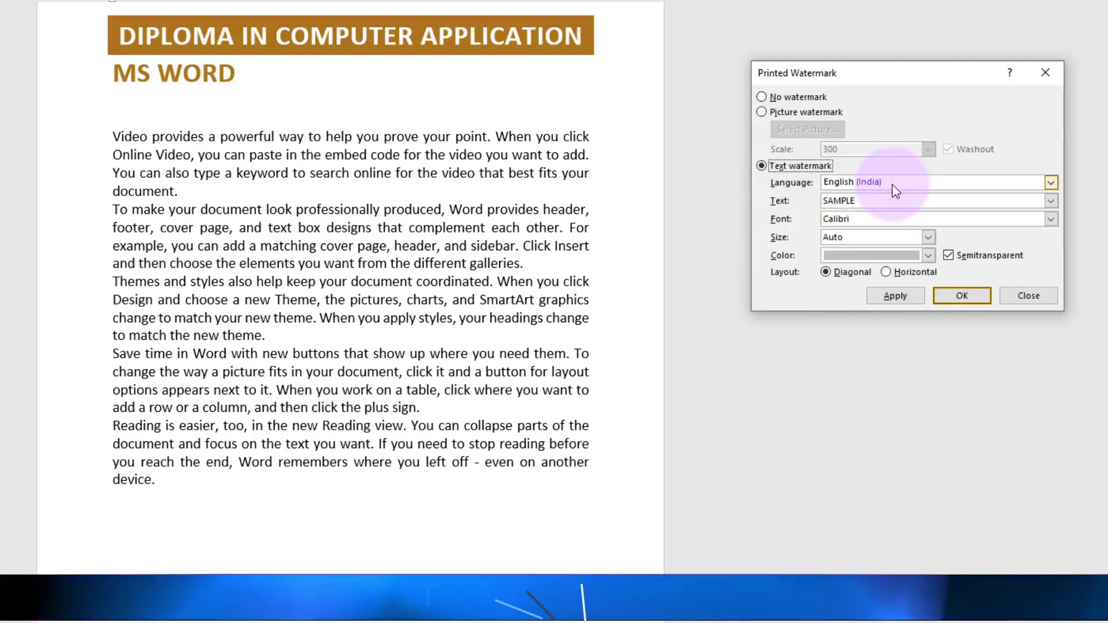
pyautogui.click(1052, 182)
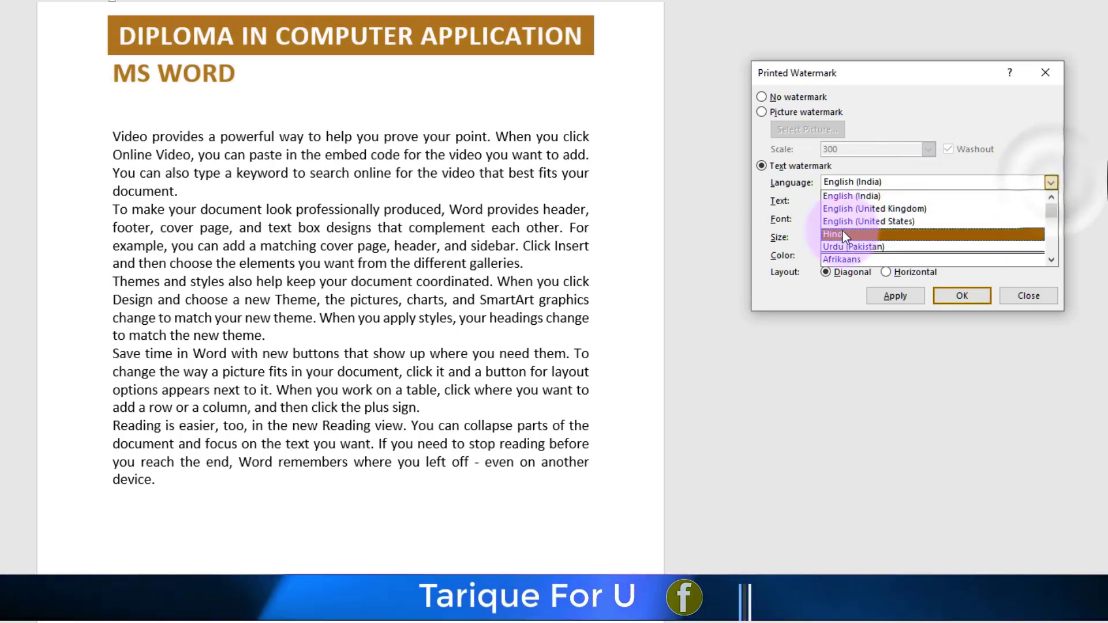
pyautogui.scroll(-3, 848, 226)
pyautogui.scroll(-1, 858, 215)
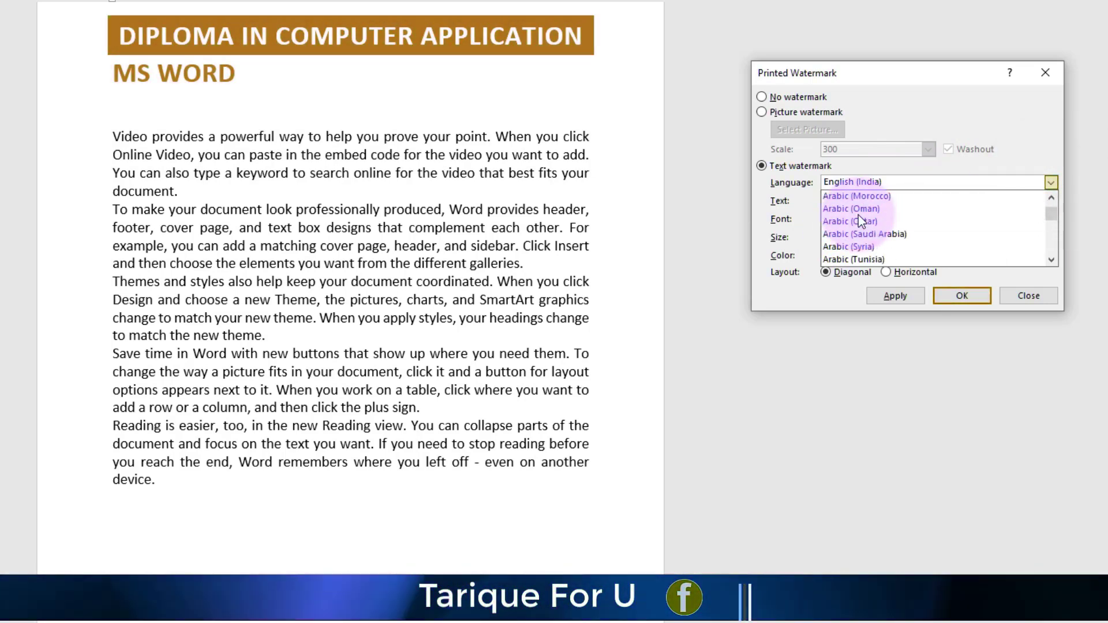
pyautogui.scroll(4, 857, 215)
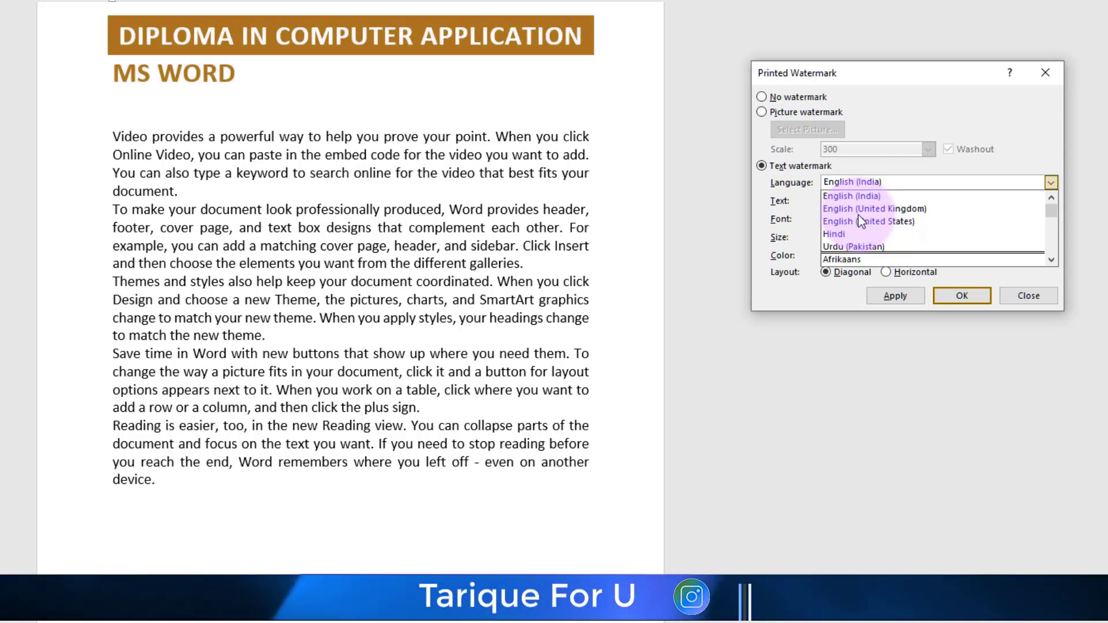
pyautogui.press('Down')
pyautogui.press('Down')
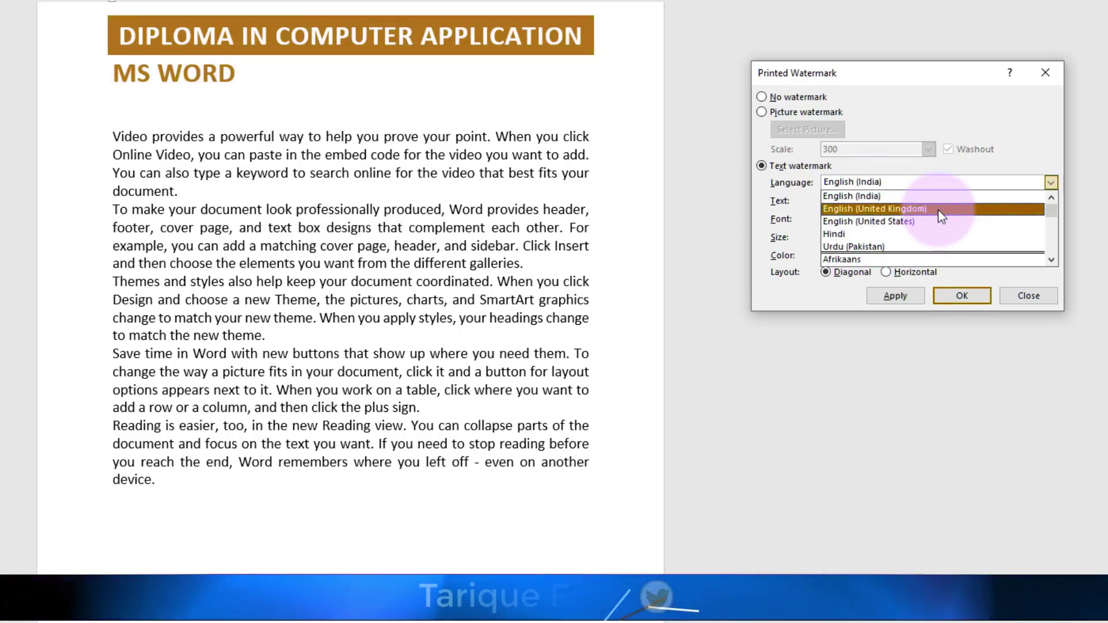
pyautogui.click(1030, 163)
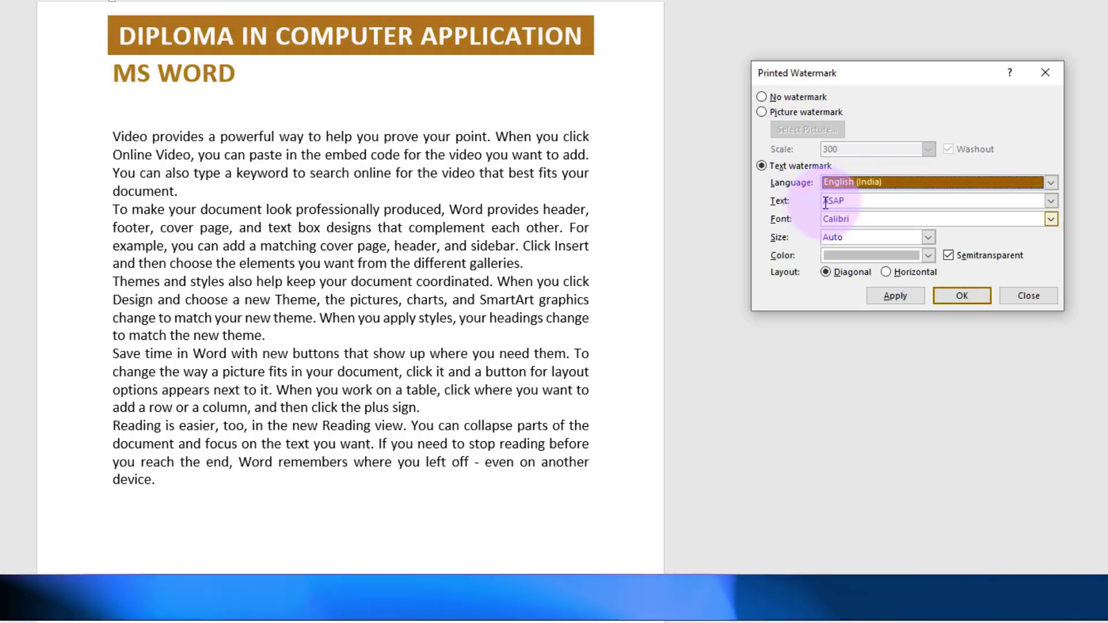
# Step: Replace the watermark text with "Tarique For U"
pyautogui.doubleClick(849, 203)
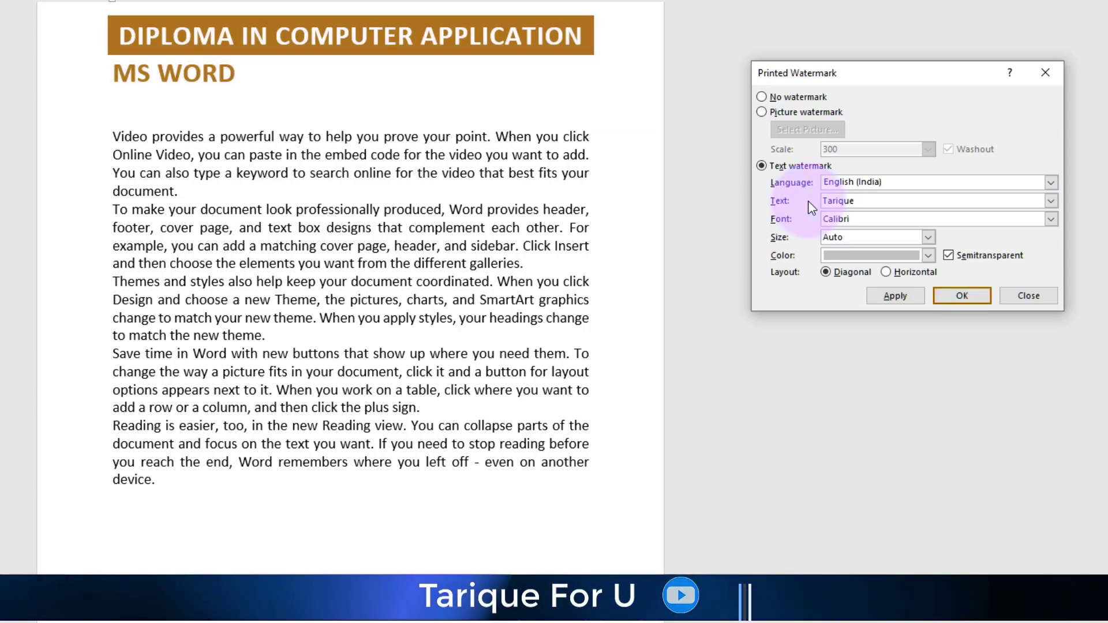
pyautogui.write('Tarique For U')
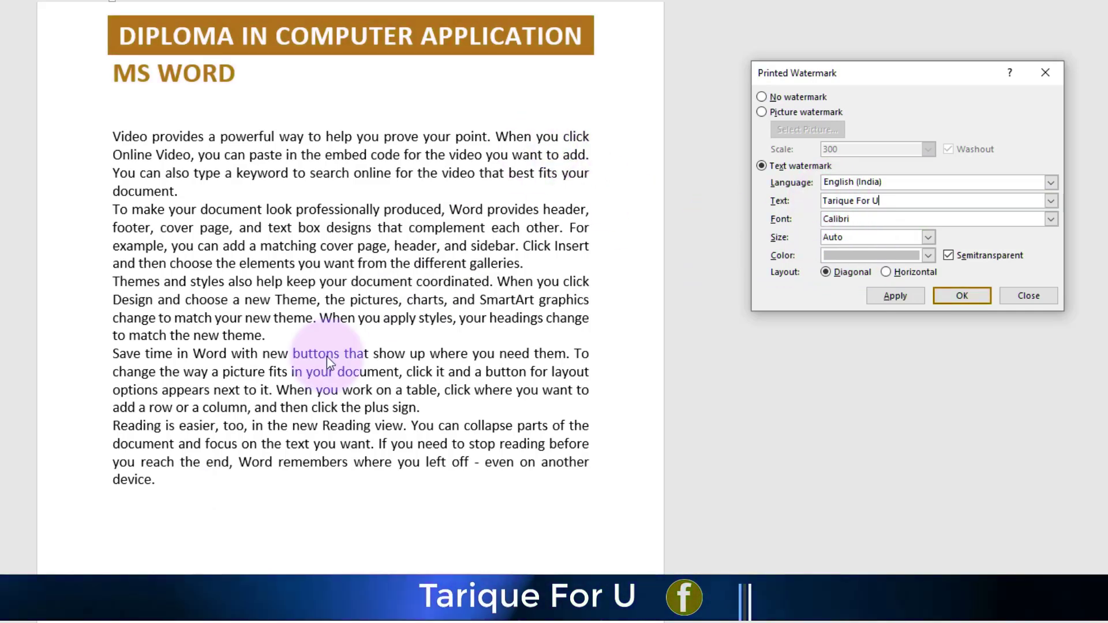
pyautogui.click(804, 237)
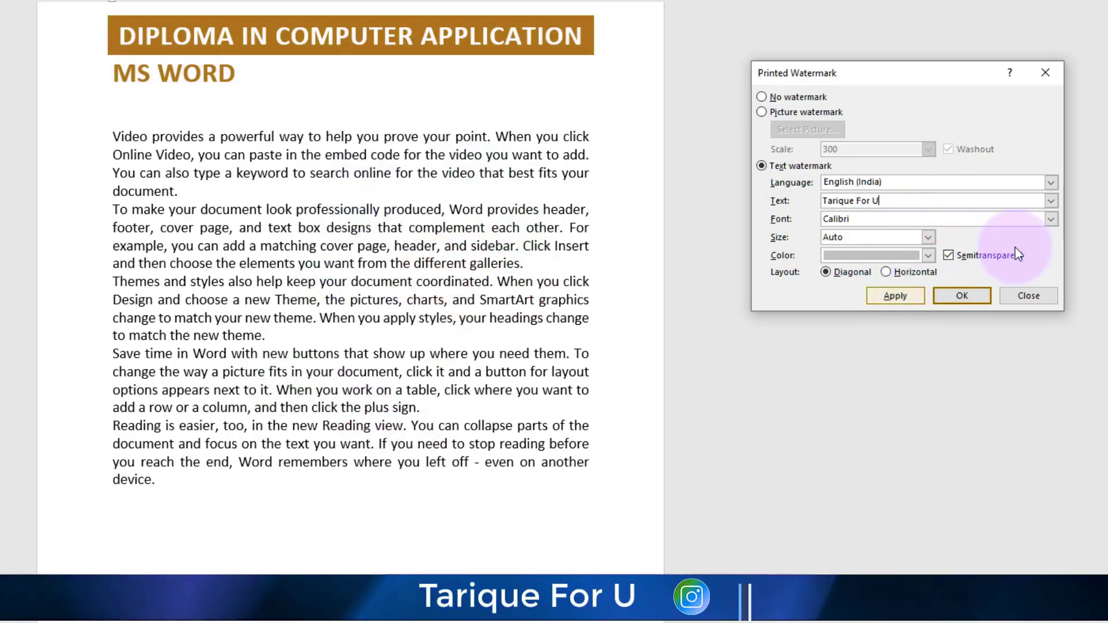
# Step: Browse the fonts available for the text watermark and set its font to Arif
pyautogui.click(1051, 219)
pyautogui.scroll(-3, 883, 263)
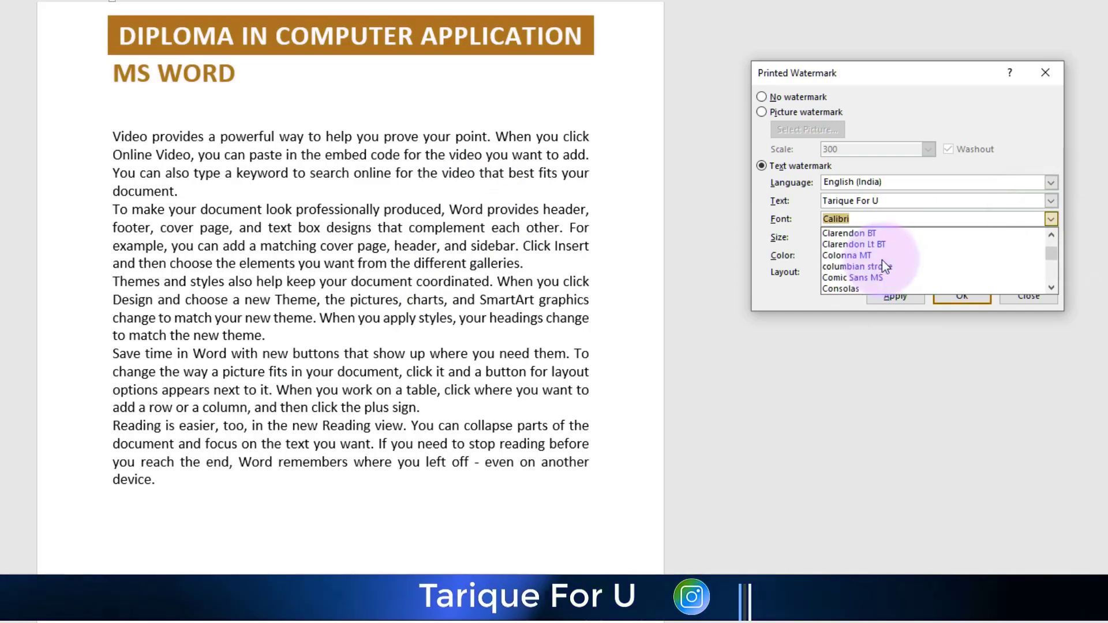
pyautogui.scroll(-7, 882, 260)
pyautogui.scroll(7, 881, 258)
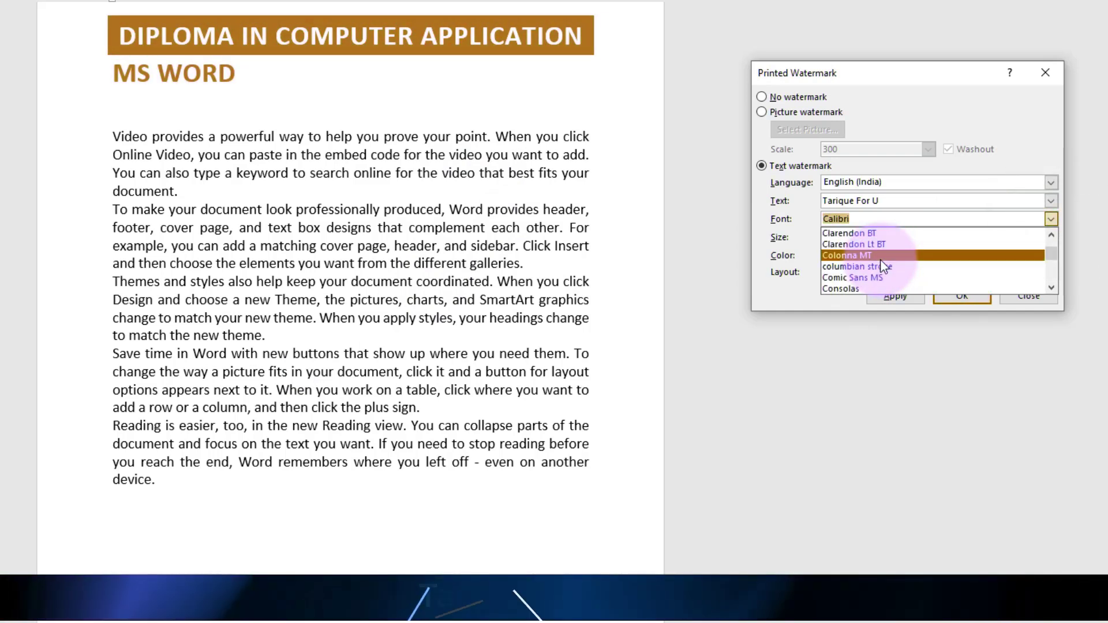
pyautogui.scroll(8, 882, 262)
pyautogui.scroll(6, 882, 263)
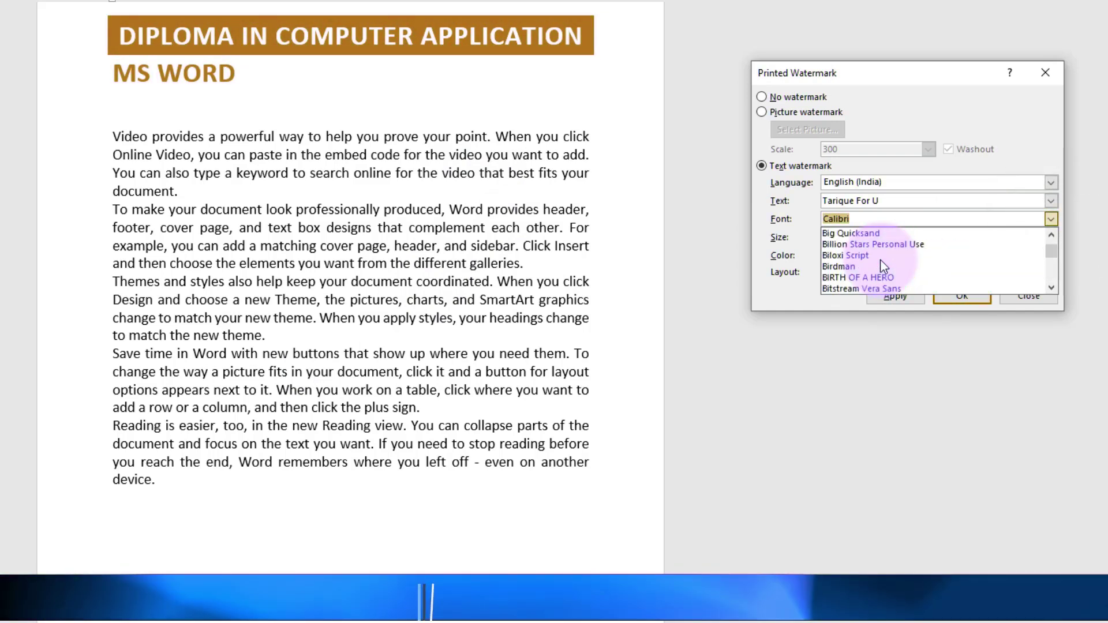
pyautogui.write('Arif')
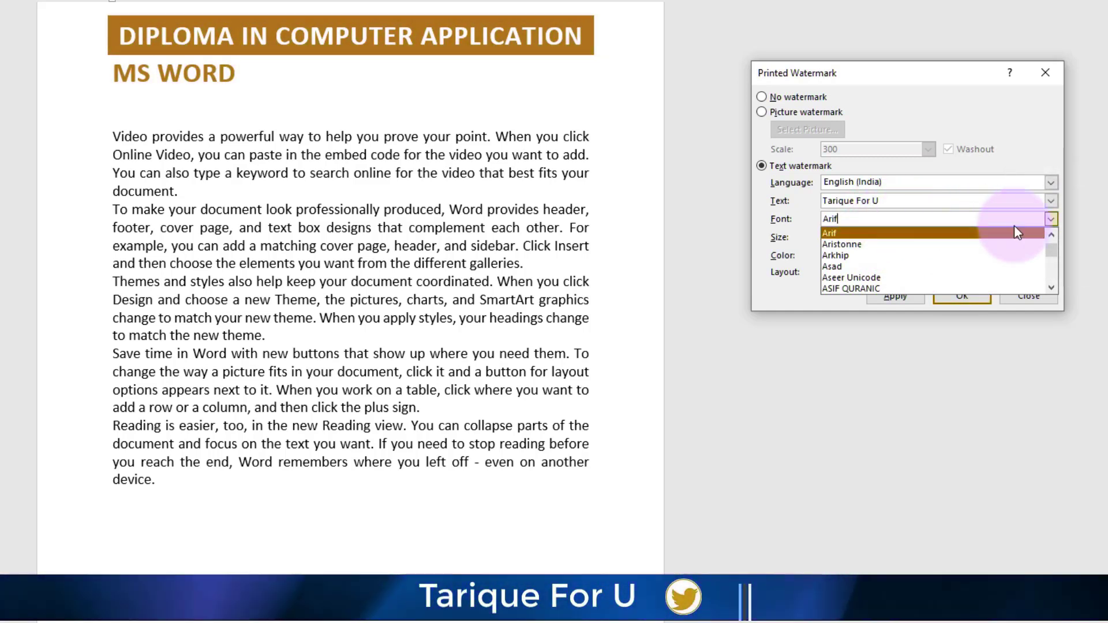
pyautogui.click(1052, 218)
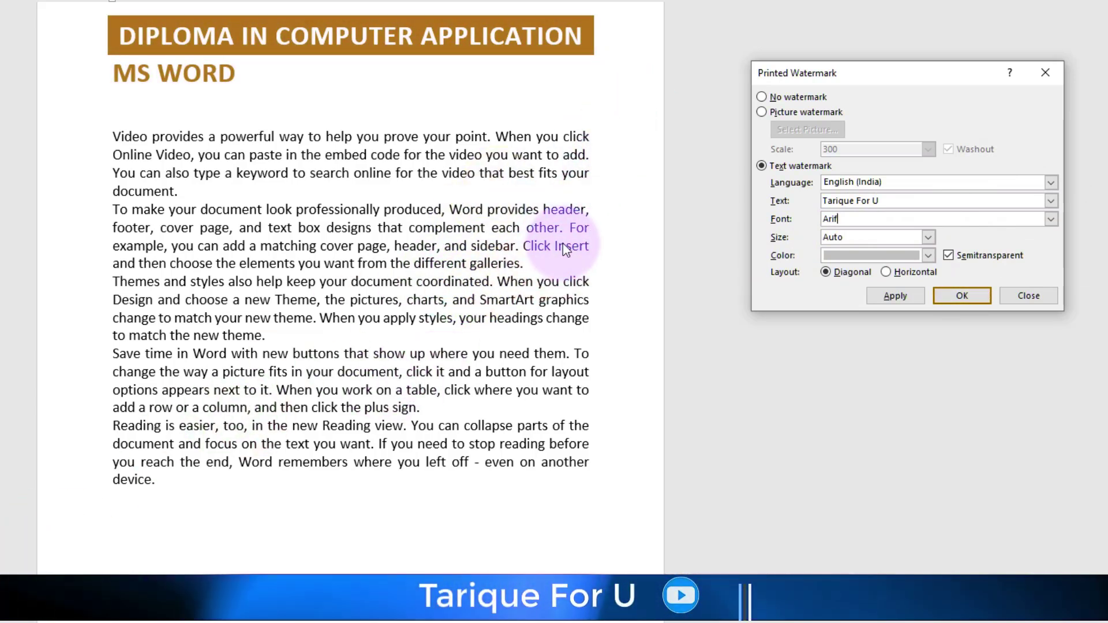
# Step: Review the watermark's size options, keeping Auto, and open its color choices
pyautogui.click(928, 238)
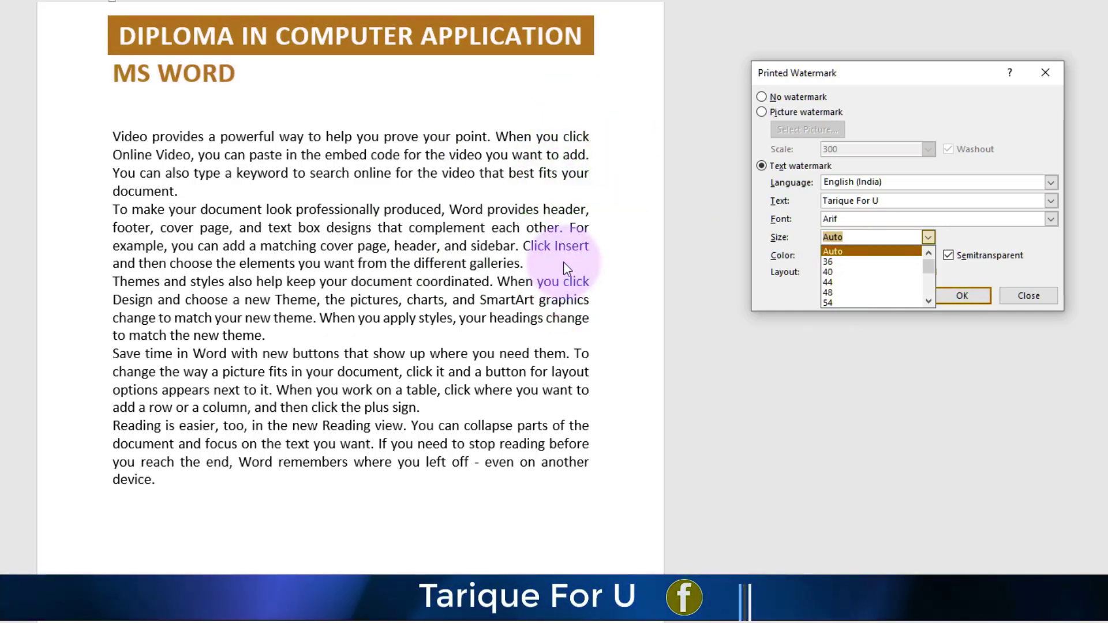
pyautogui.click(927, 236)
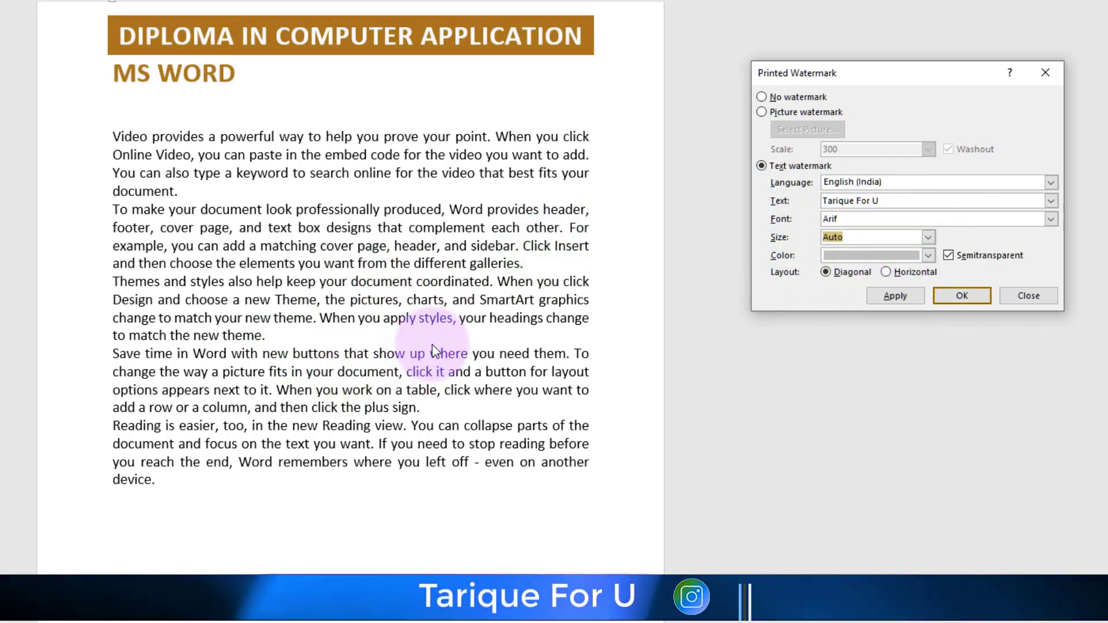
pyautogui.click(928, 258)
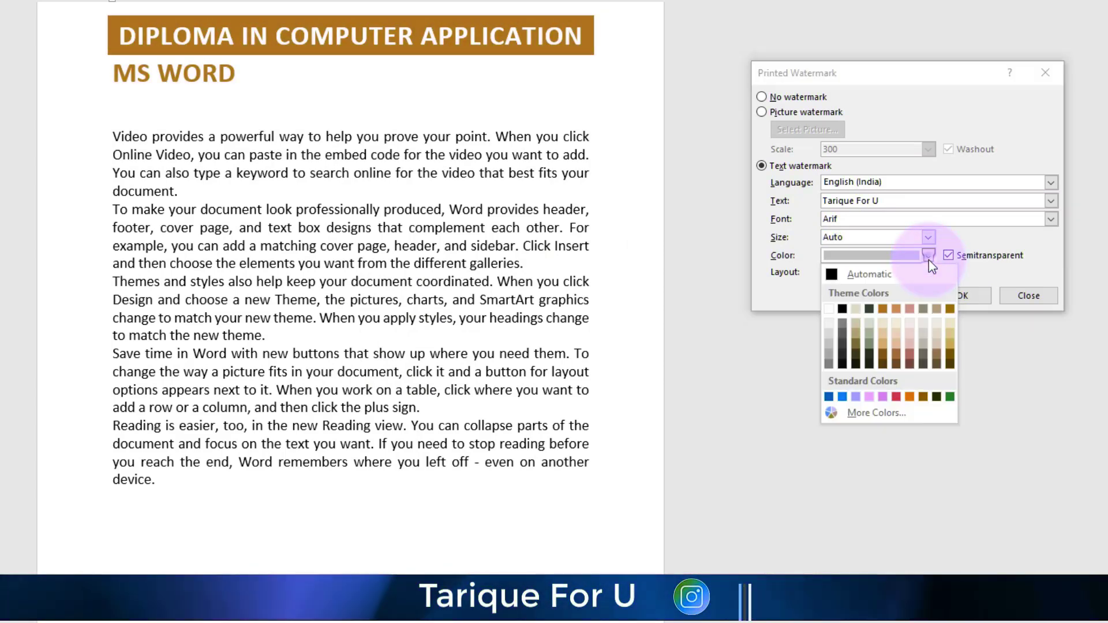